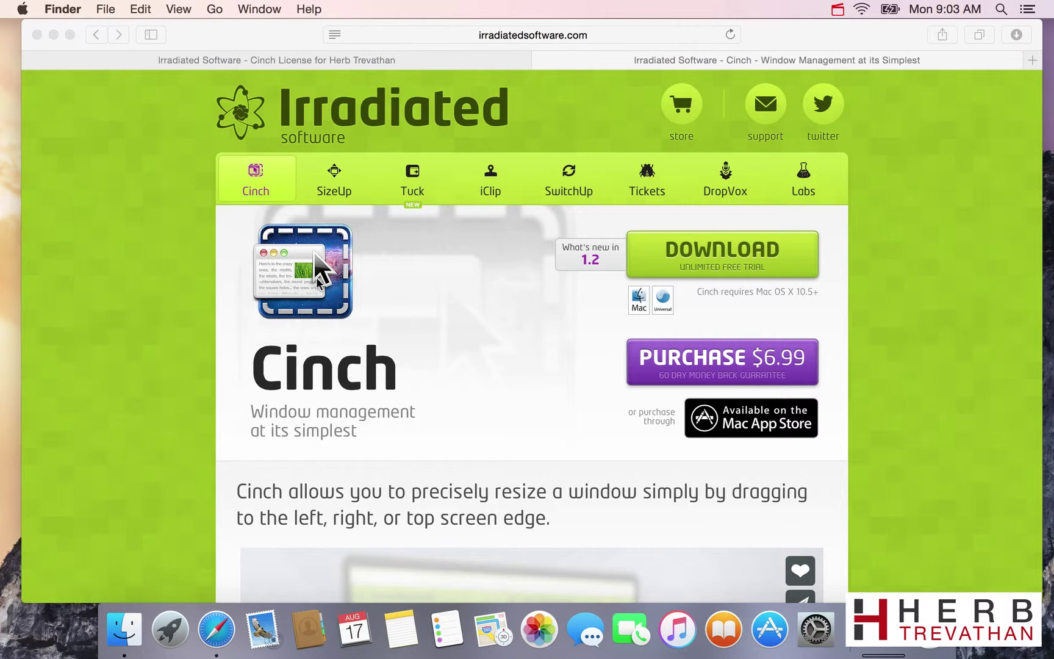
# Go to the Cinch product page from the Irradiated Software home page and download the free trial
pyautogui.click(377, 122)
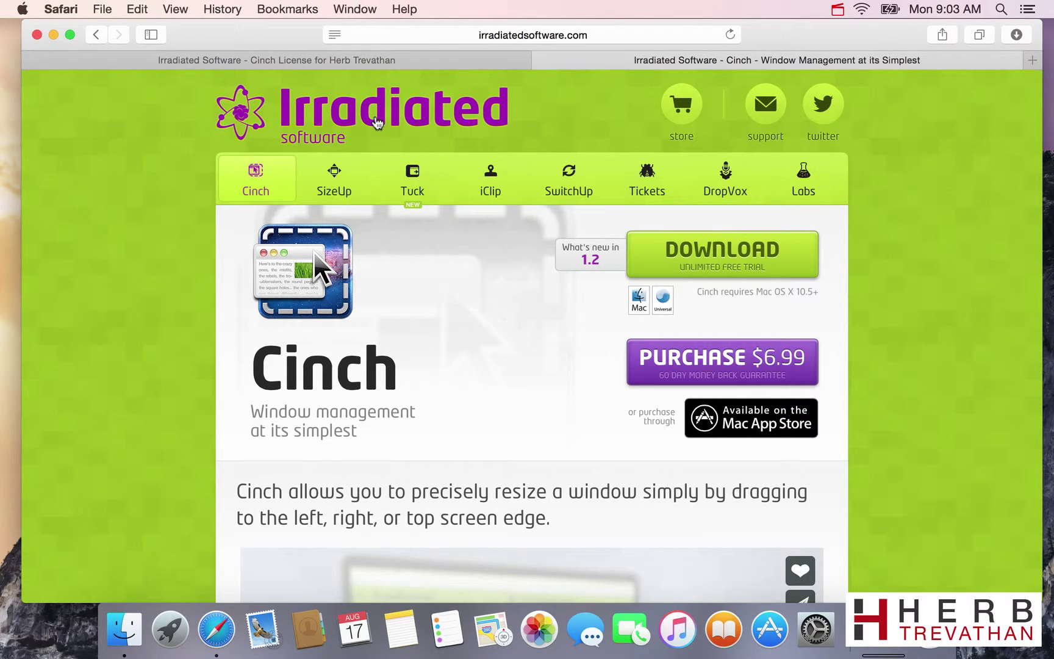
pyautogui.click(377, 122)
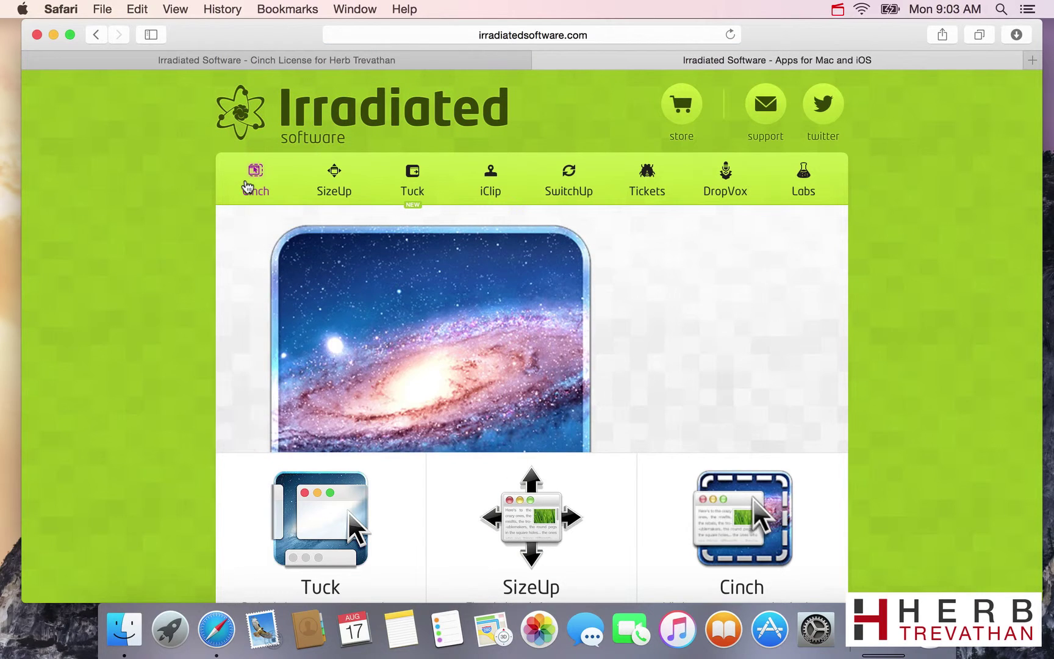
pyautogui.click(247, 186)
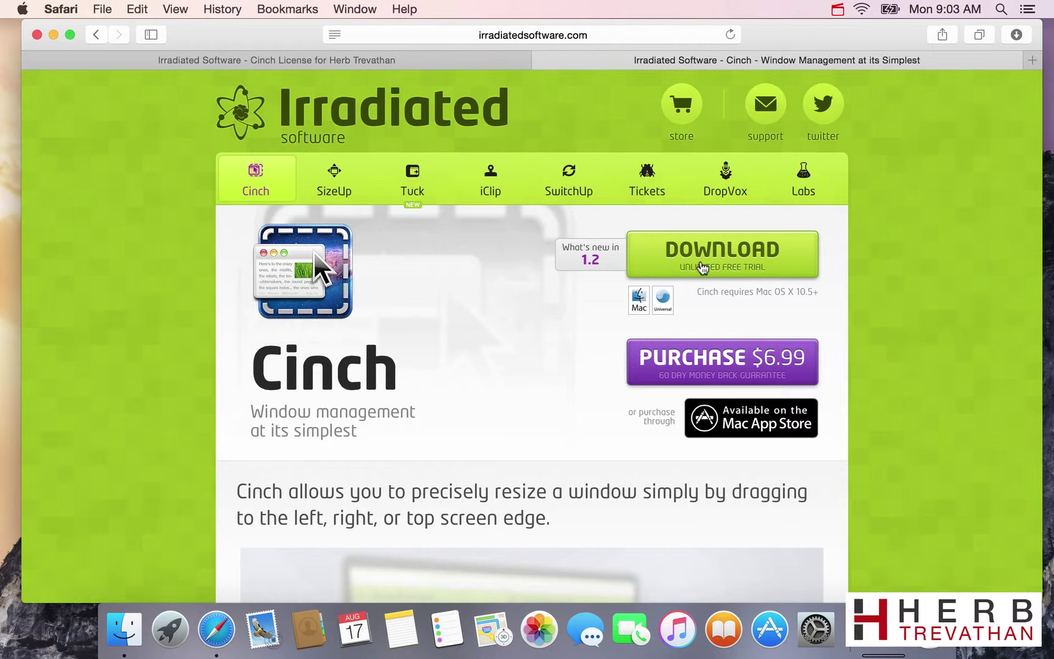
pyautogui.click(702, 268)
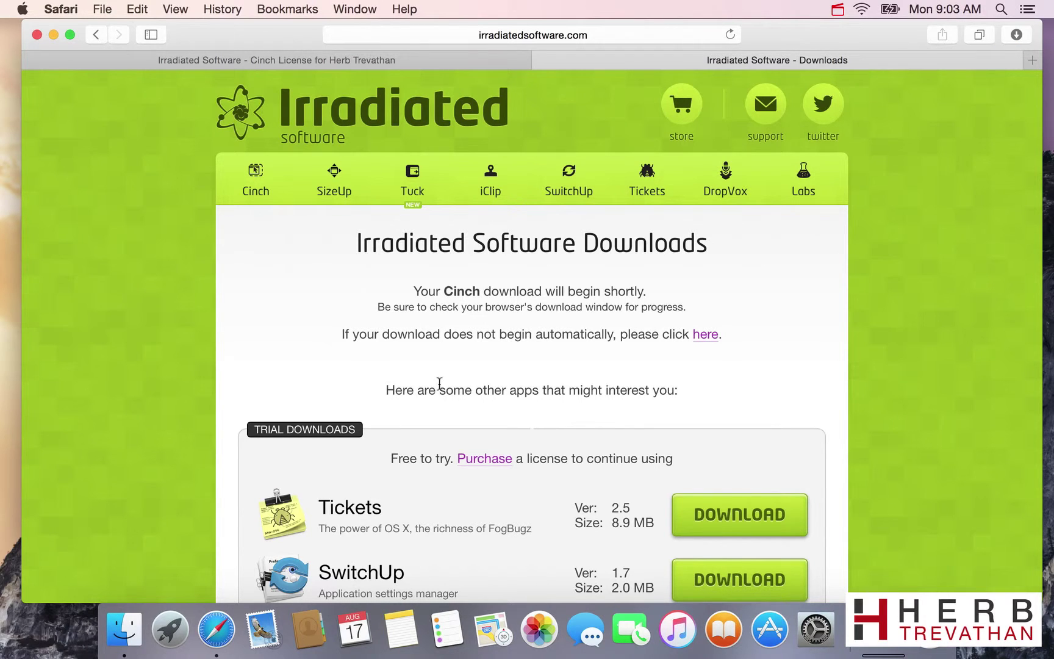
# Switch to Finder, move the downloaded Cinch app from Downloads to Applications and close the window
pyautogui.click(124, 628)
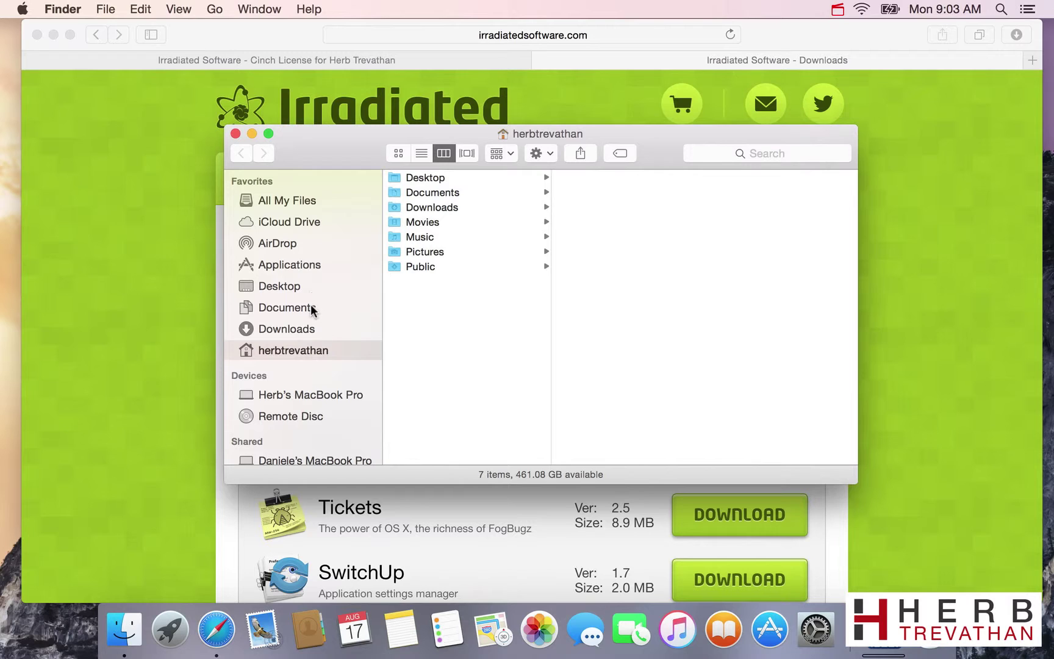
pyautogui.click(310, 332)
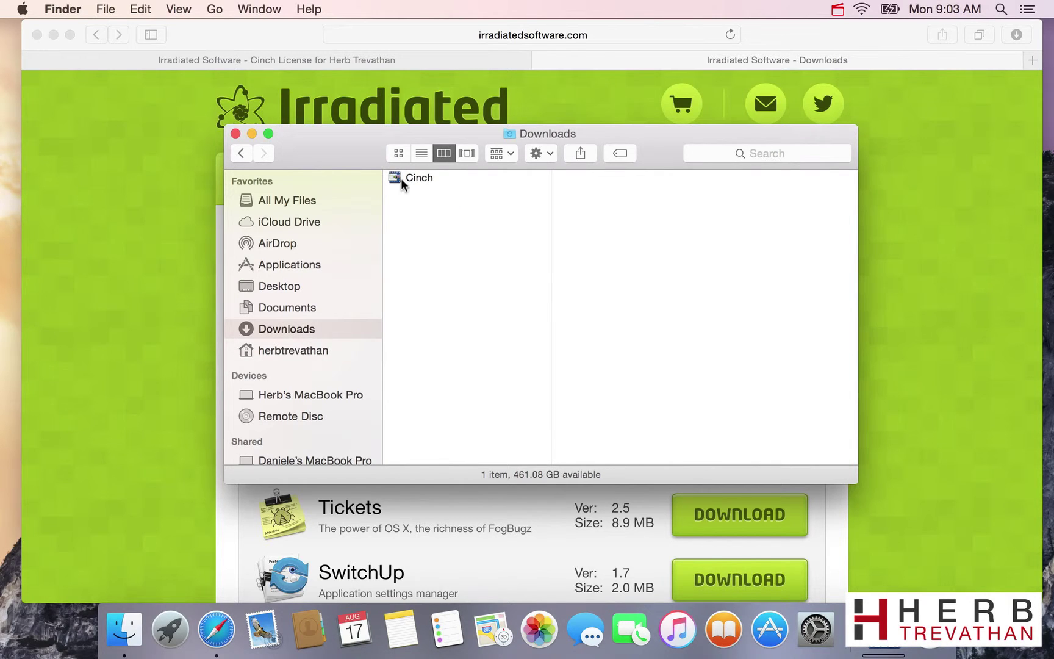
pyautogui.moveTo(398, 172); pyautogui.dragTo(346, 264)
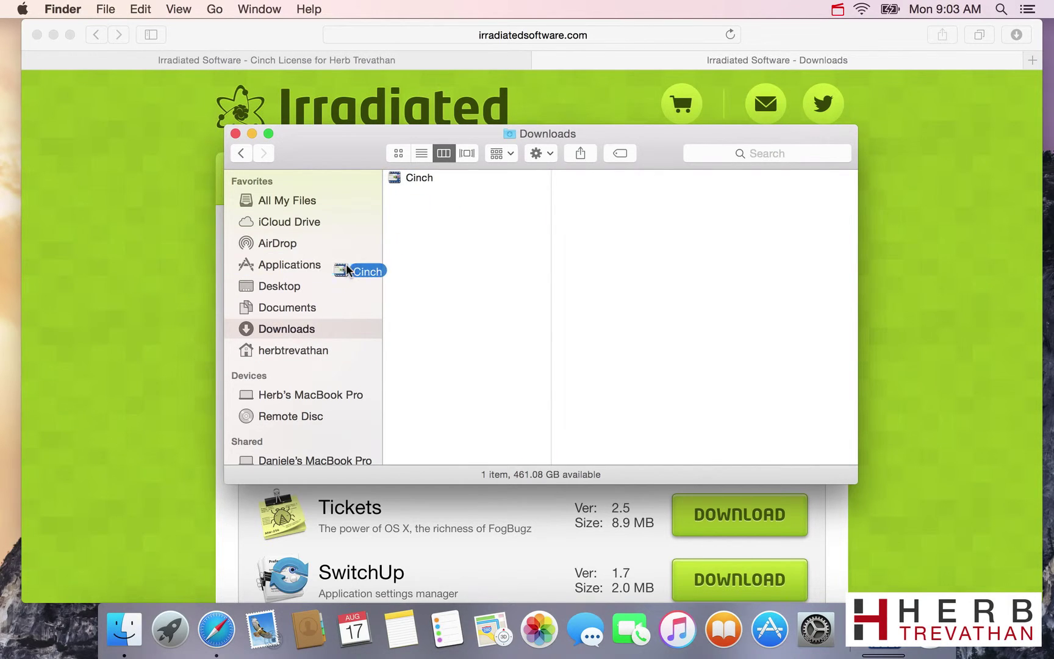
pyautogui.click(237, 133)
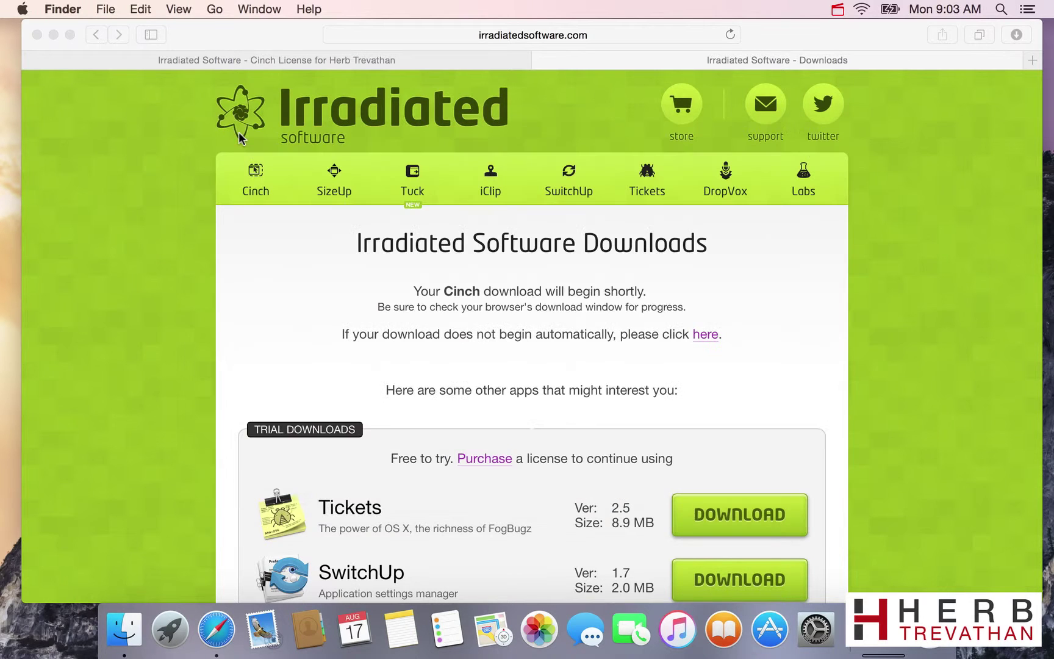
# Download the Cinch license file from the license page and open Cinch.cinchlicense from Downloads, allowing the Cinch app to open
pyautogui.click(411, 58)
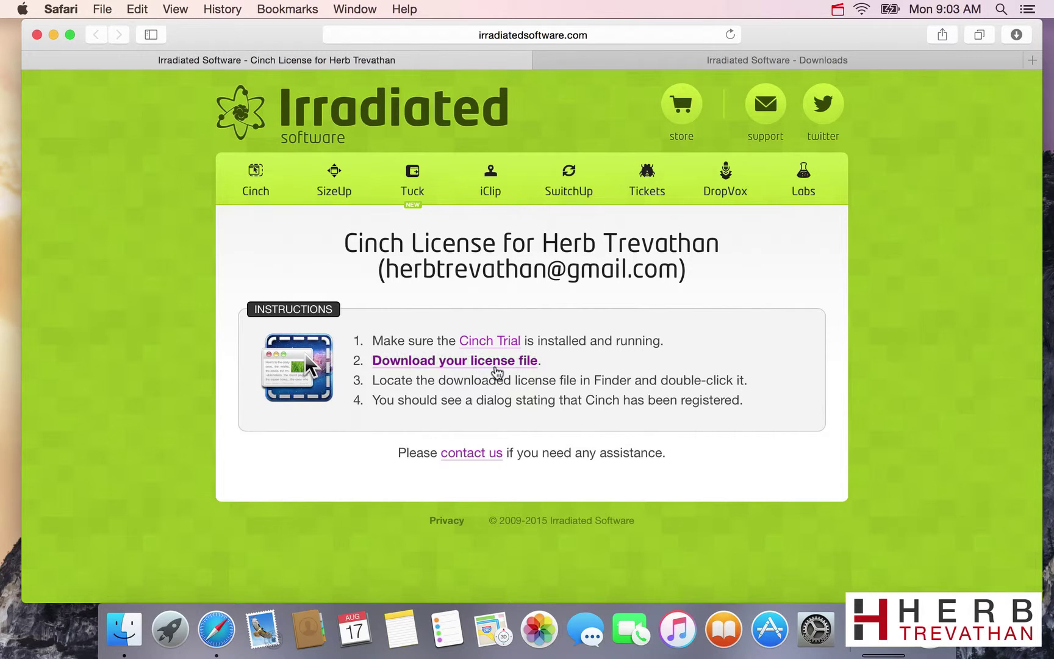
pyautogui.click(500, 364)
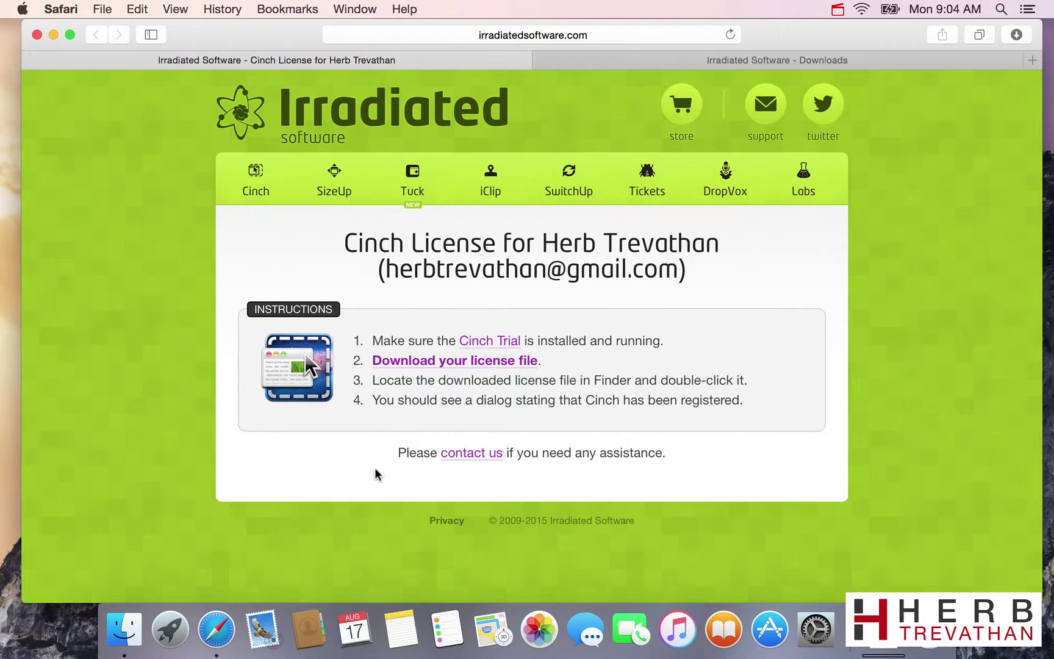
pyautogui.click(126, 632)
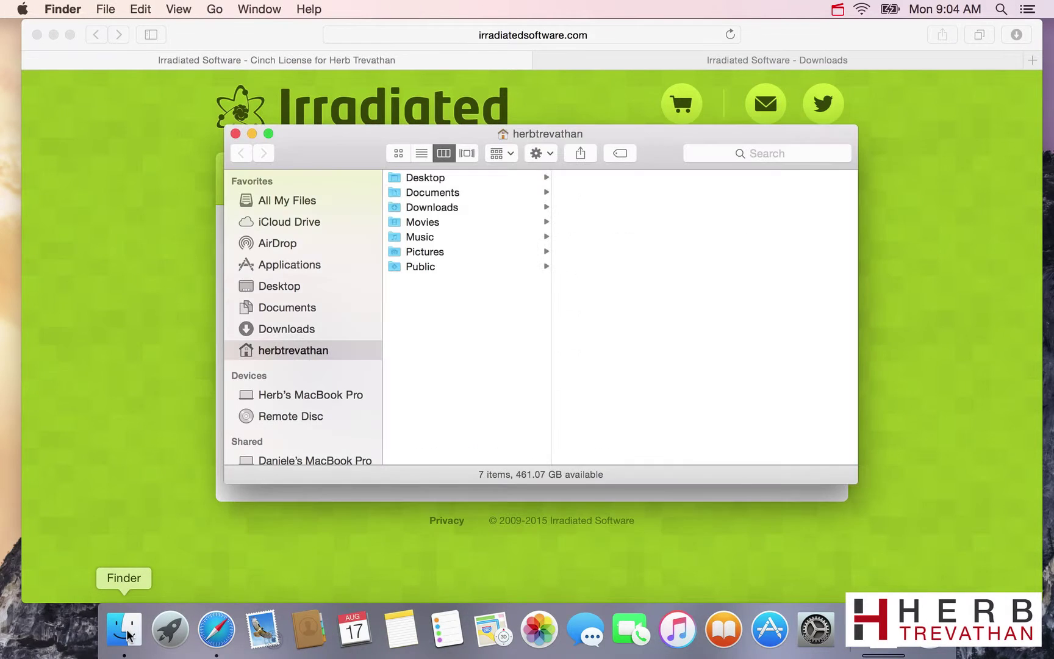
pyautogui.click(292, 331)
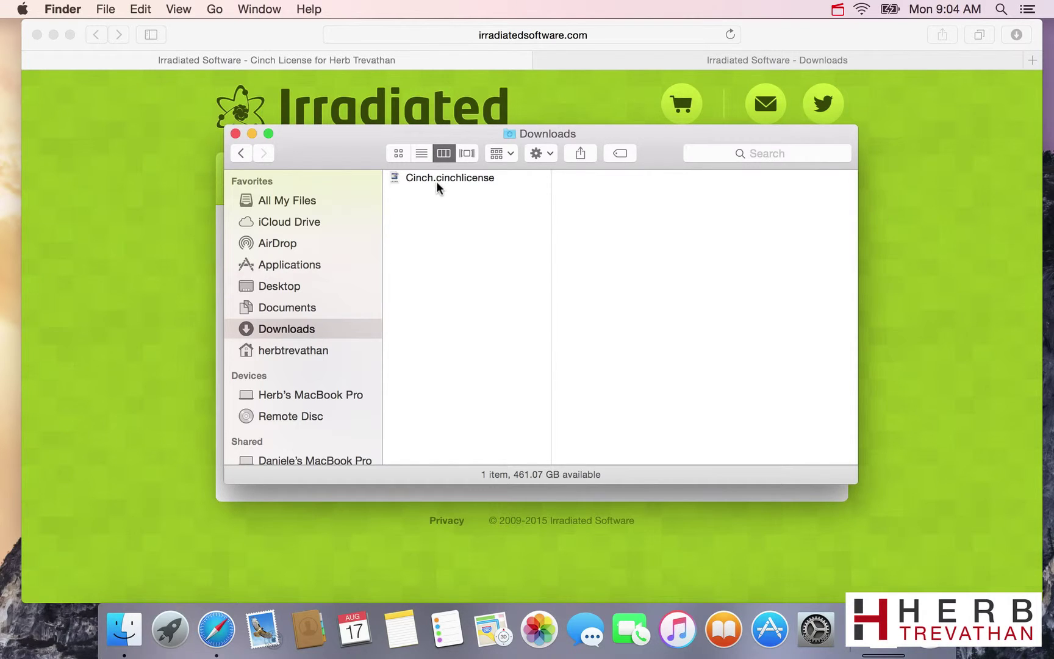
pyautogui.click(403, 177)
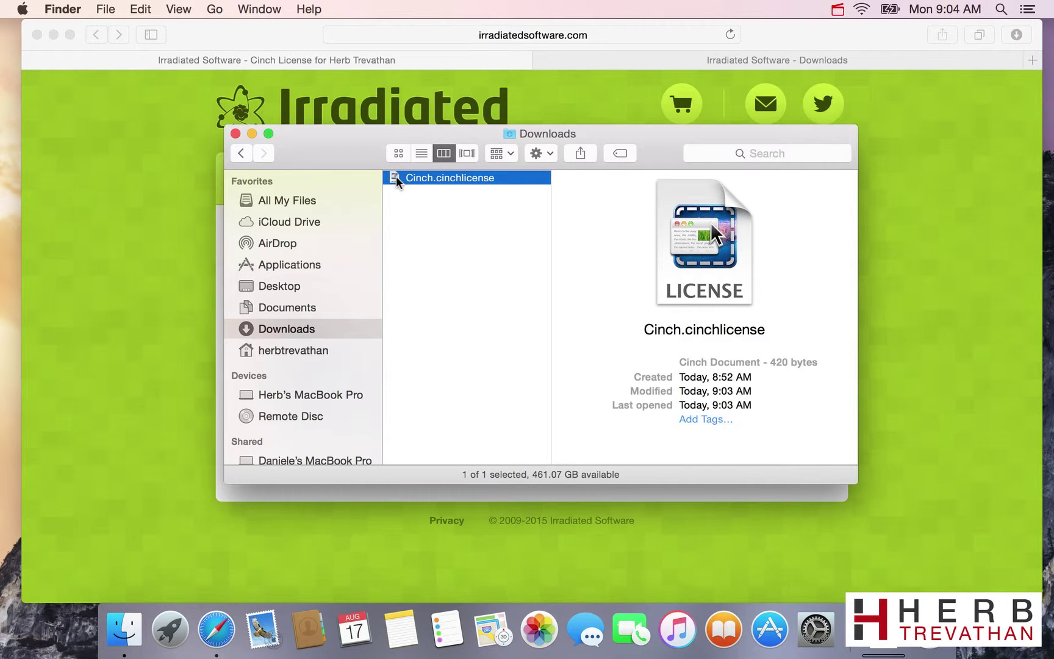
pyautogui.doubleClick(396, 176)
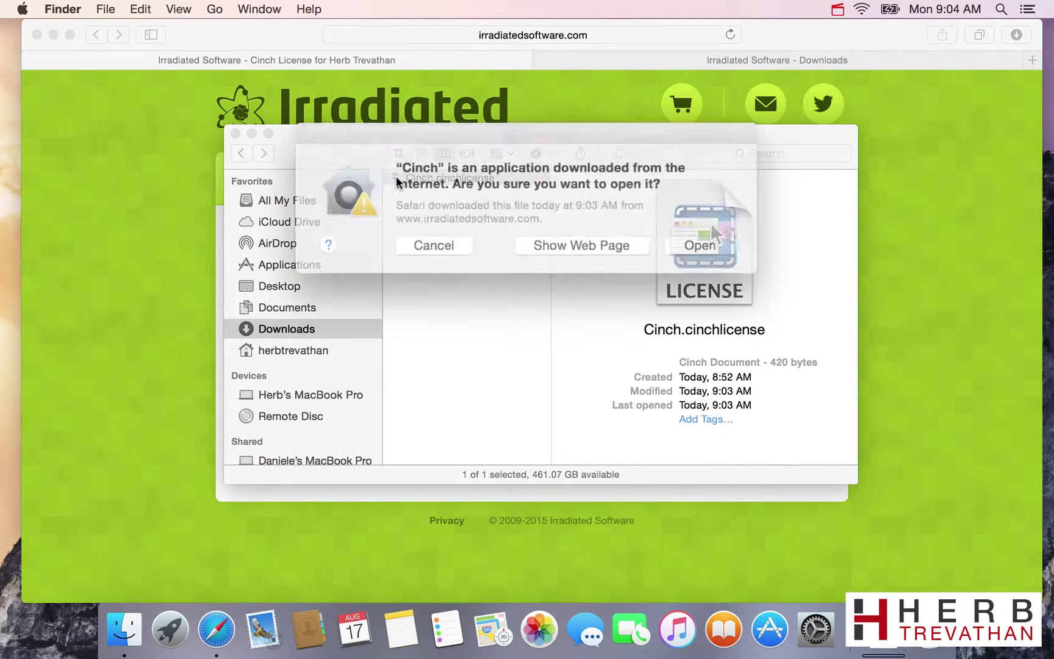
pyautogui.click(676, 240)
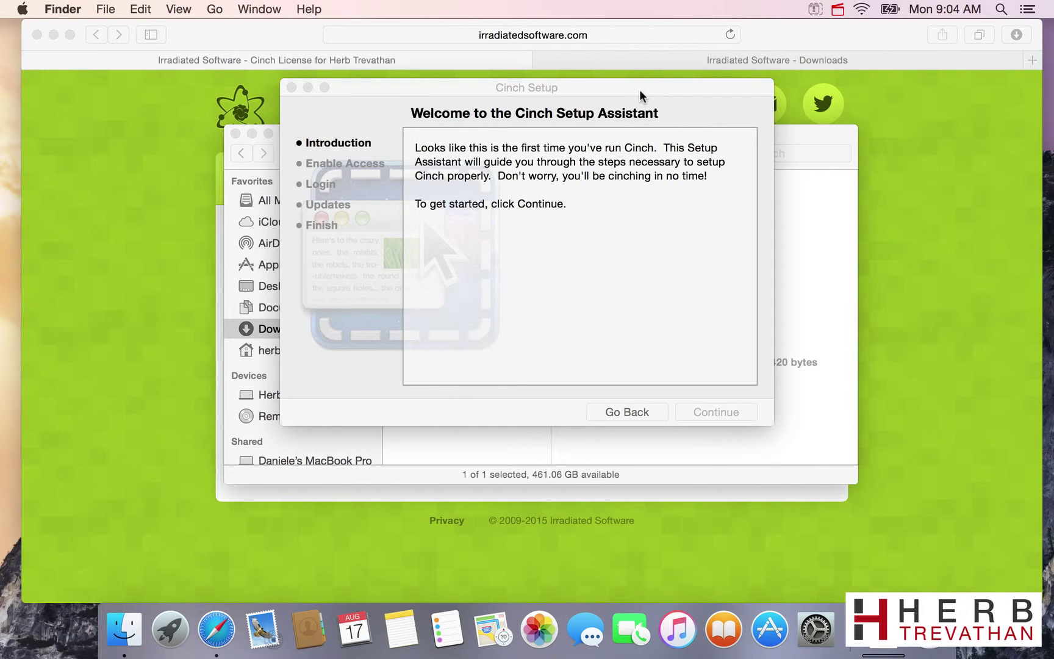
# Advance the Cinch Setup Assistant to Enable Access and open the system's Accessibility privacy settings from it
pyautogui.moveTo(639, 89); pyautogui.dragTo(665, 391)
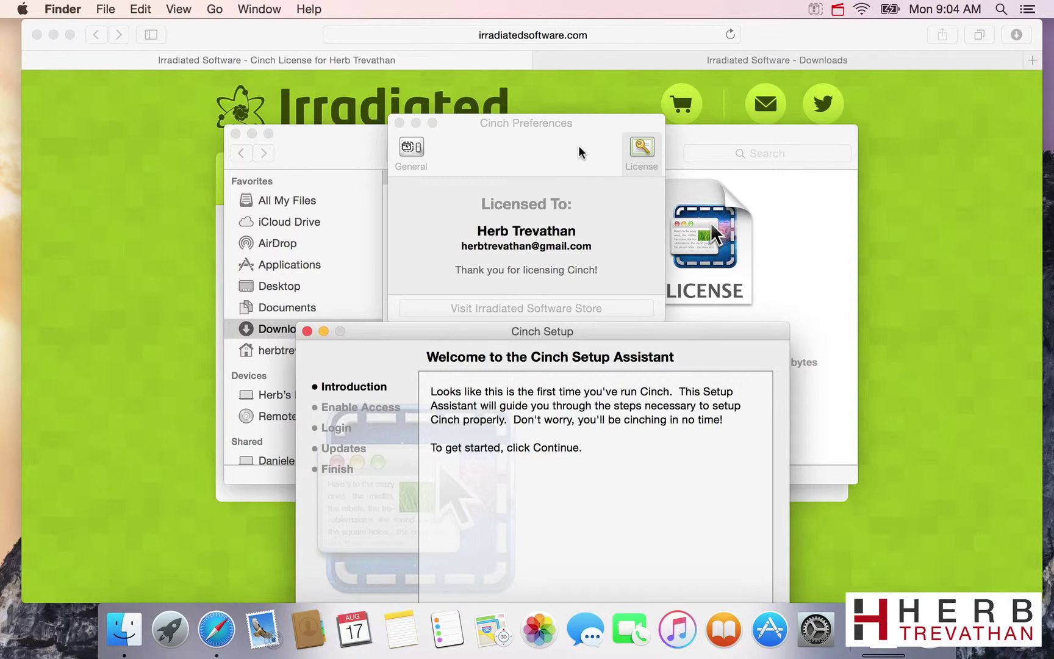
pyautogui.moveTo(580, 154); pyautogui.dragTo(583, 109)
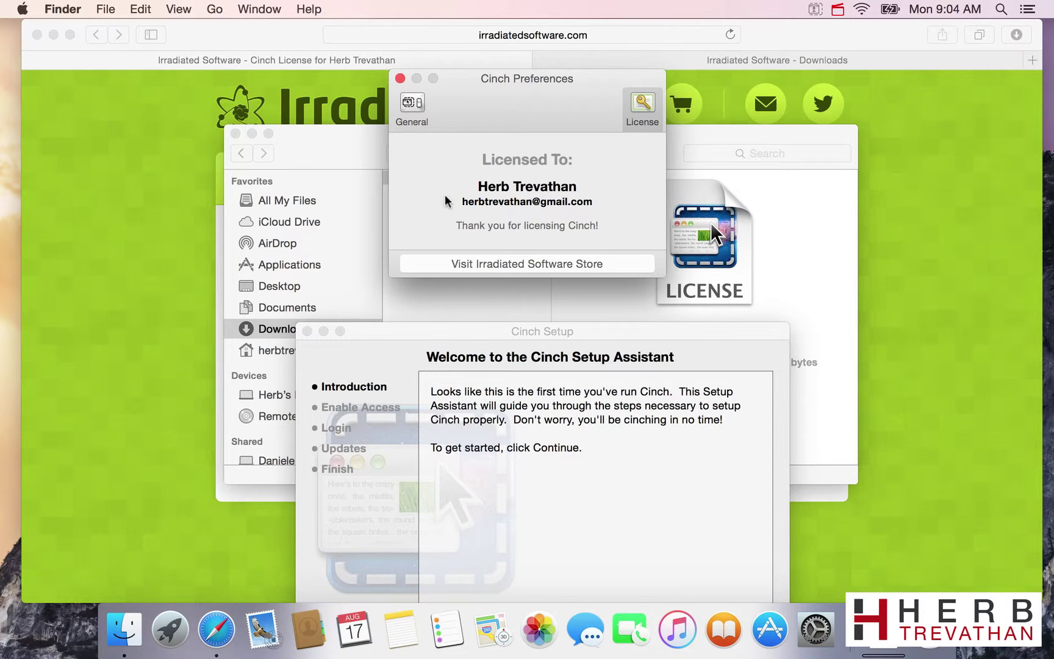
pyautogui.moveTo(466, 333); pyautogui.dragTo(460, 97)
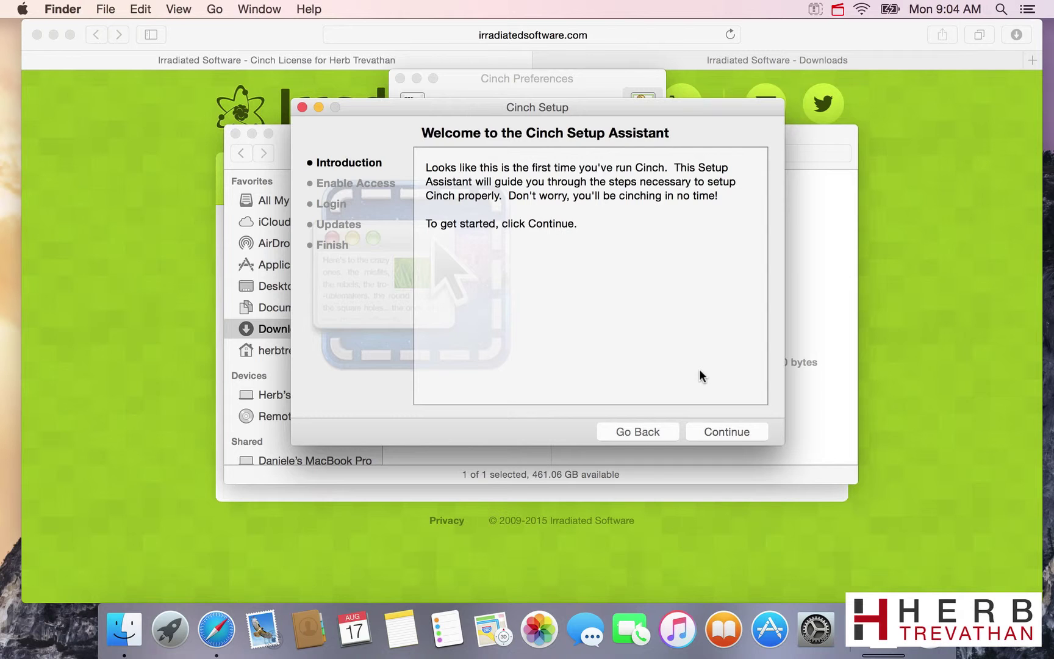
pyautogui.click(720, 432)
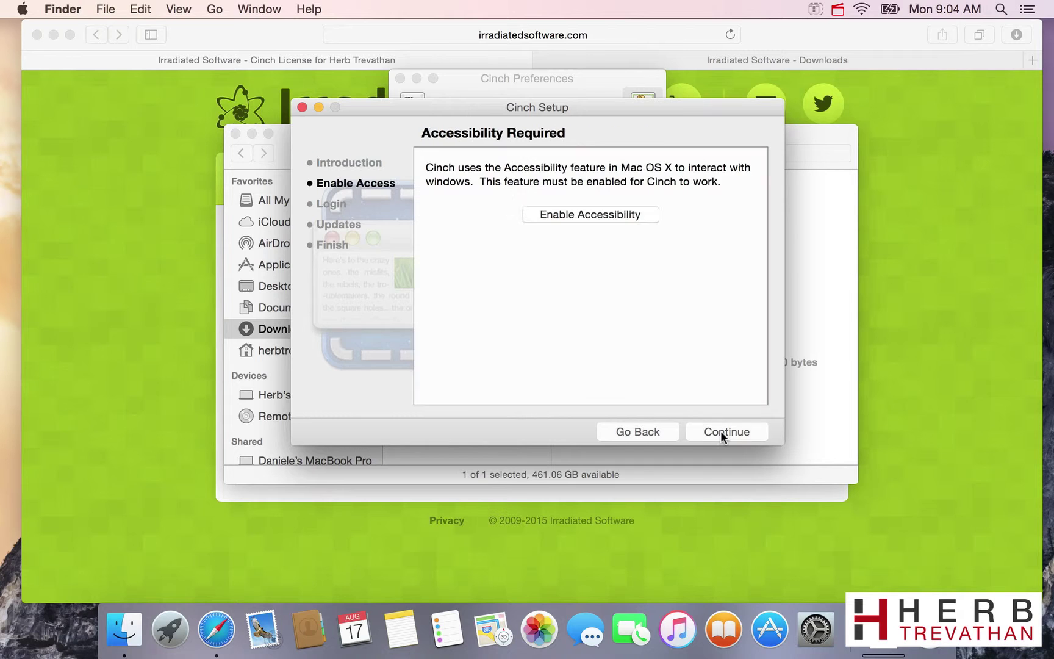
pyautogui.click(632, 216)
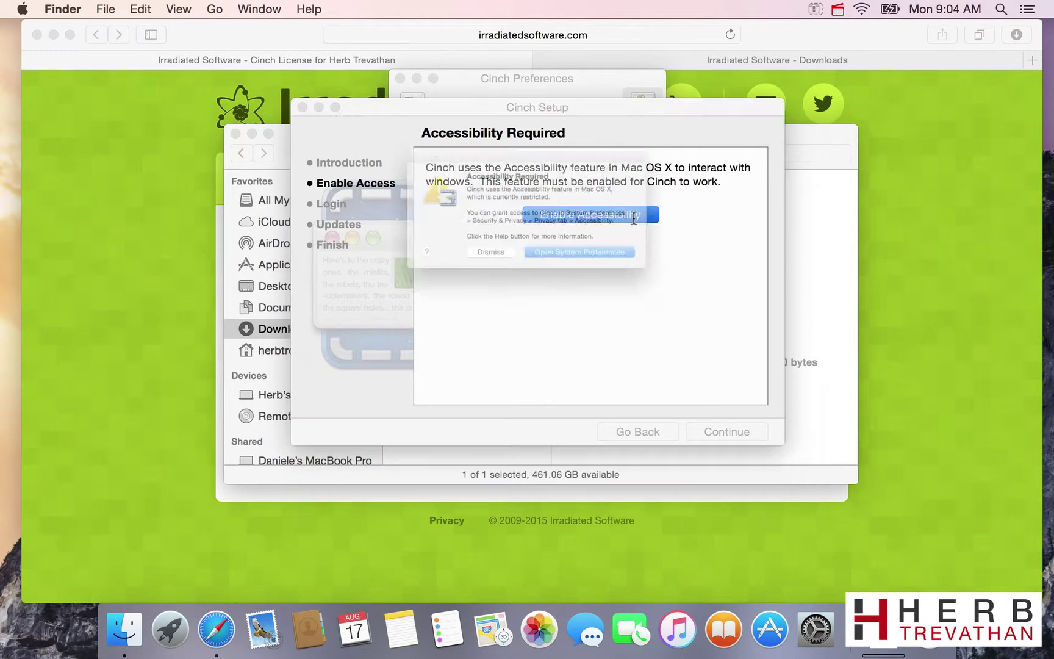
pyautogui.click(628, 275)
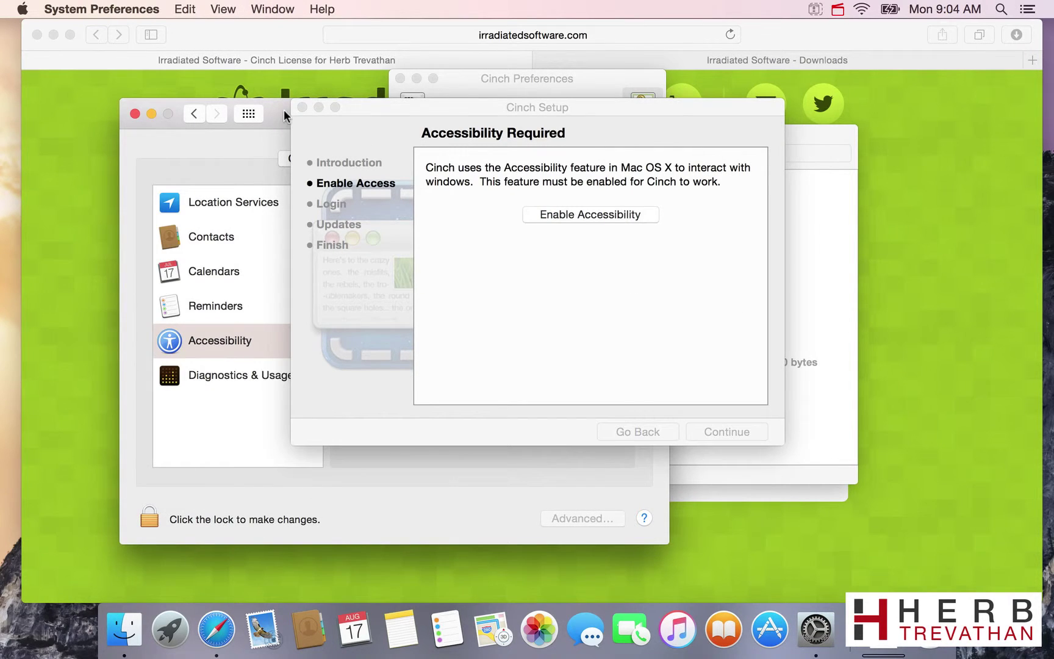
# Clear the Cinch Setup window out of the way and unlock the Security & Privacy preferences with the account password
pyautogui.moveTo(283, 109); pyautogui.dragTo(282, 155)
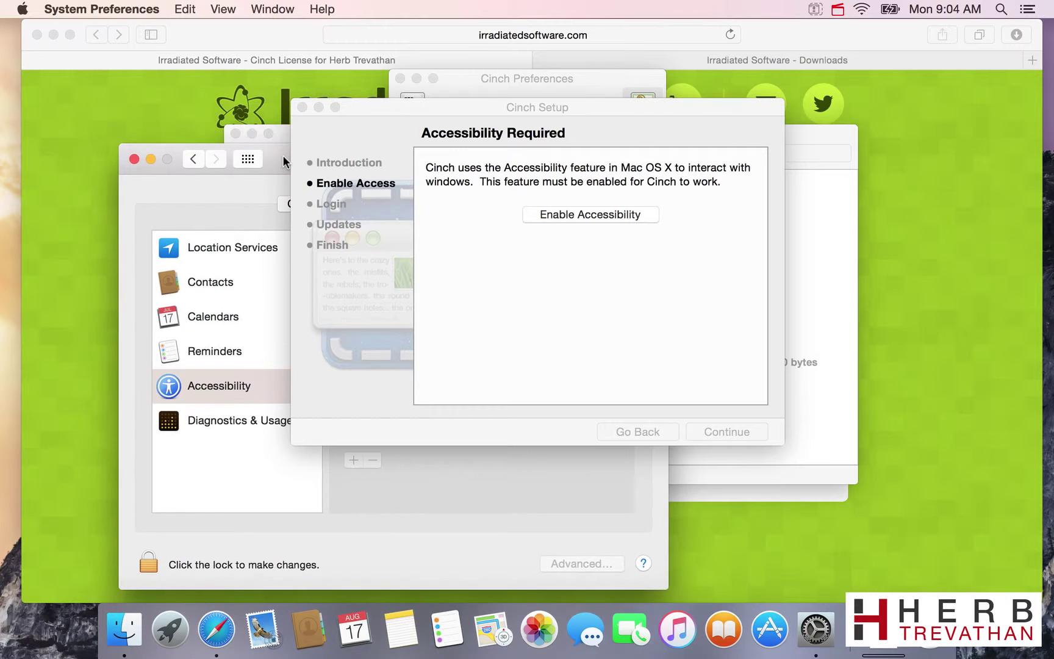
pyautogui.click(318, 107)
pyautogui.moveTo(335, 161); pyautogui.dragTo(432, 83)
pyautogui.click(244, 482)
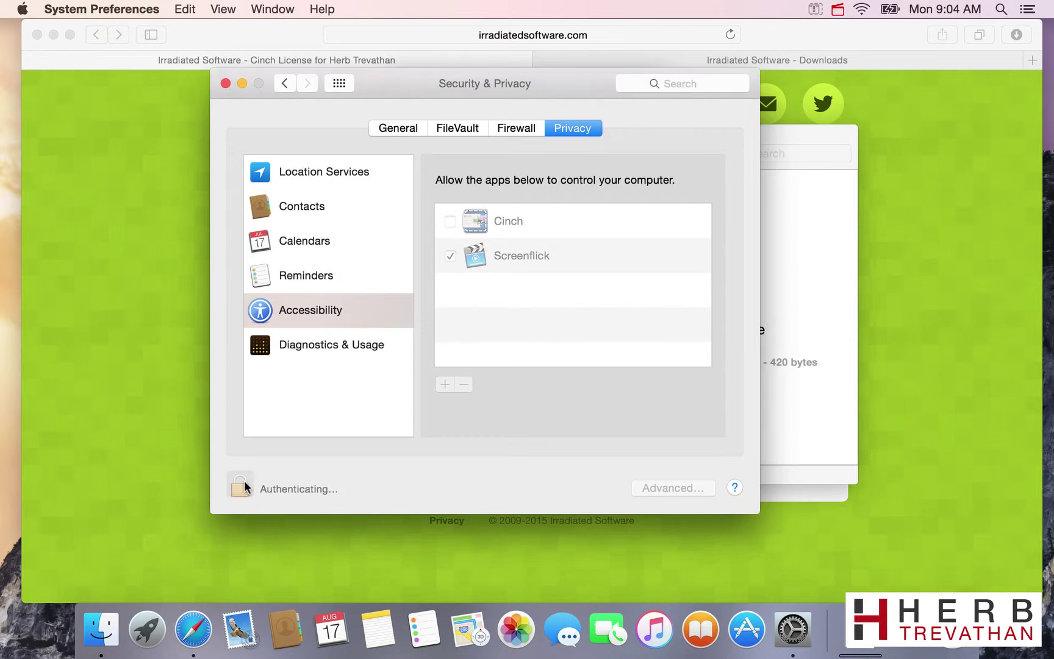
pyautogui.write('•')
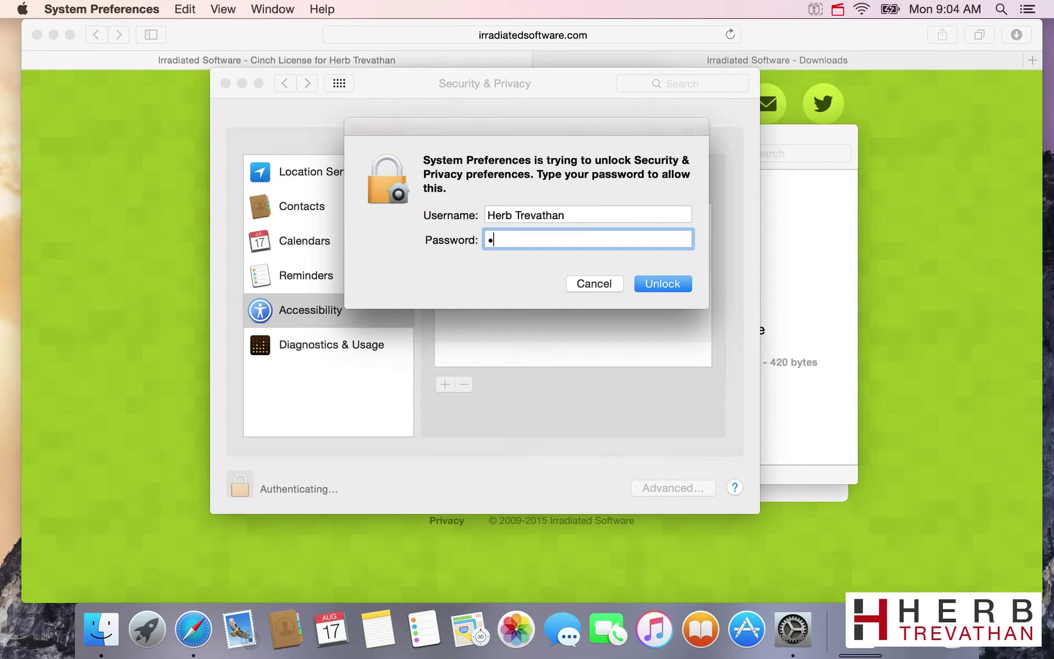
pyautogui.write('••••••••')
pyautogui.press('Return')
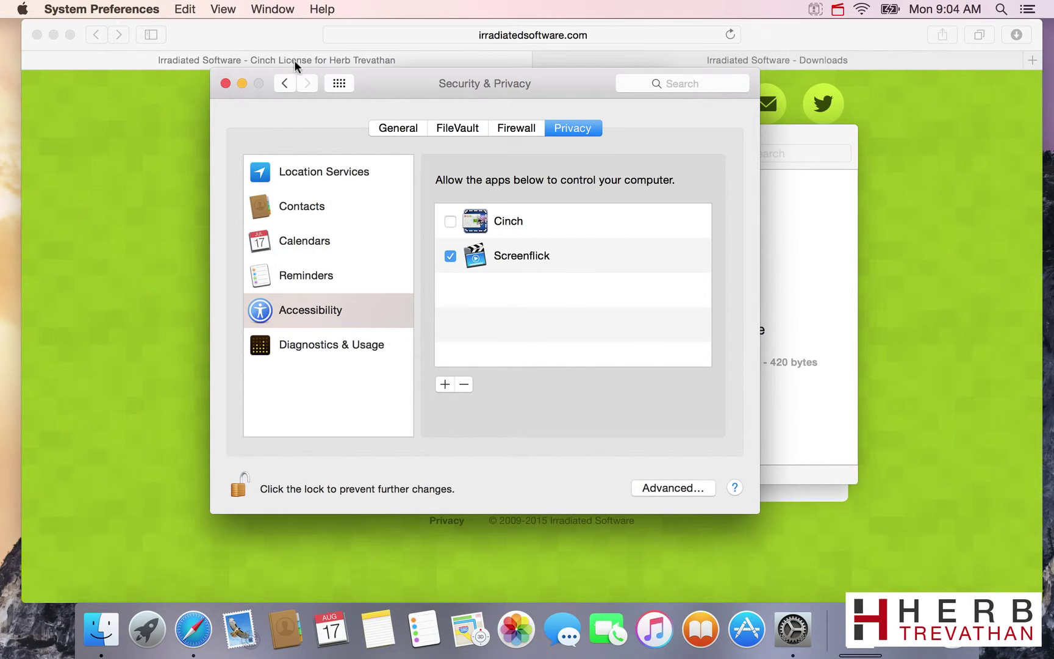
# Allow Cinch to control the computer in the Accessibility privacy settings of Security & Privacy, and lock the preferences again
pyautogui.click(336, 83)
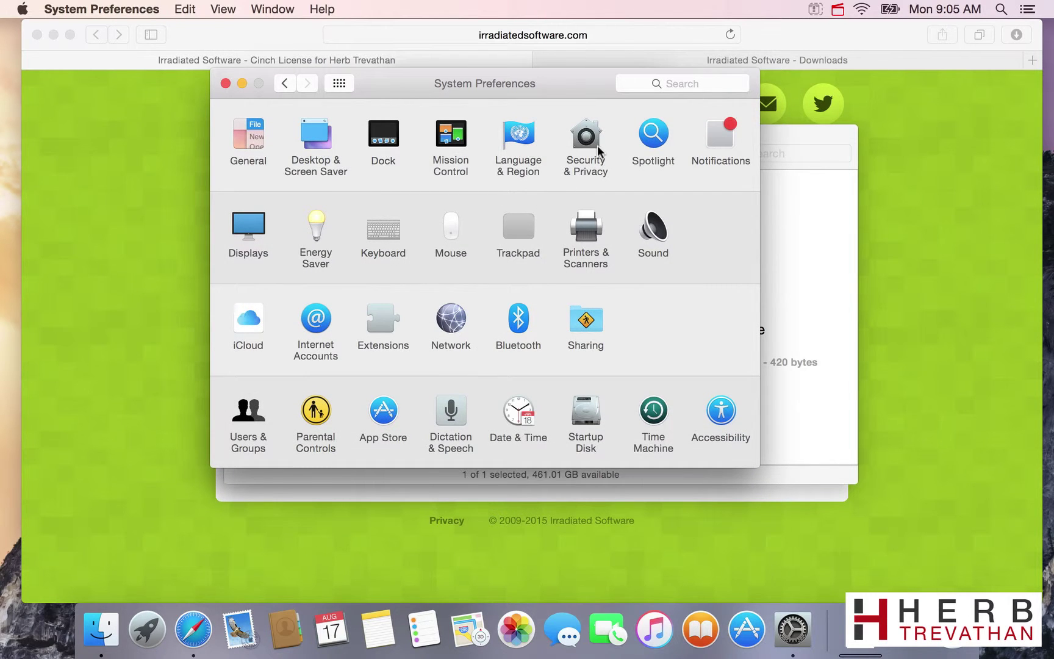
pyautogui.click(585, 139)
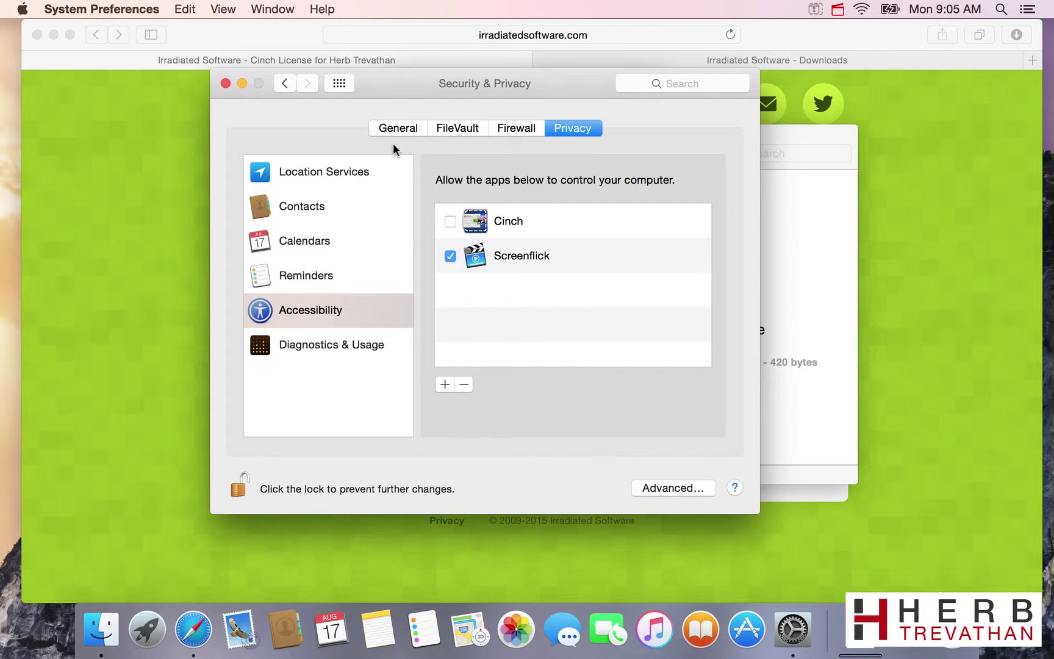
pyautogui.click(399, 129)
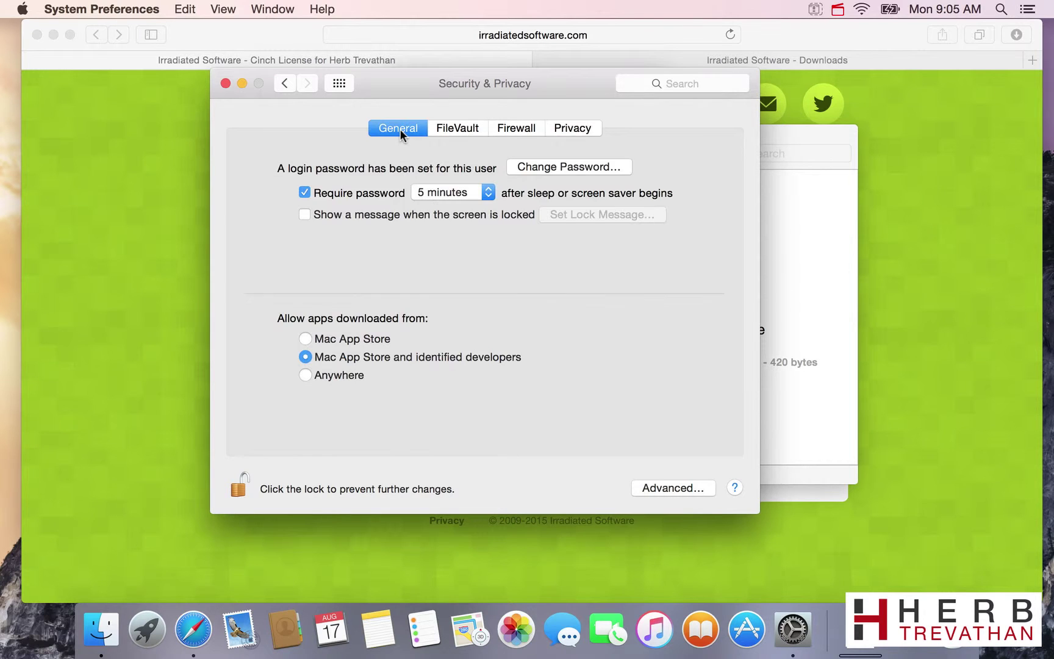
pyautogui.click(578, 130)
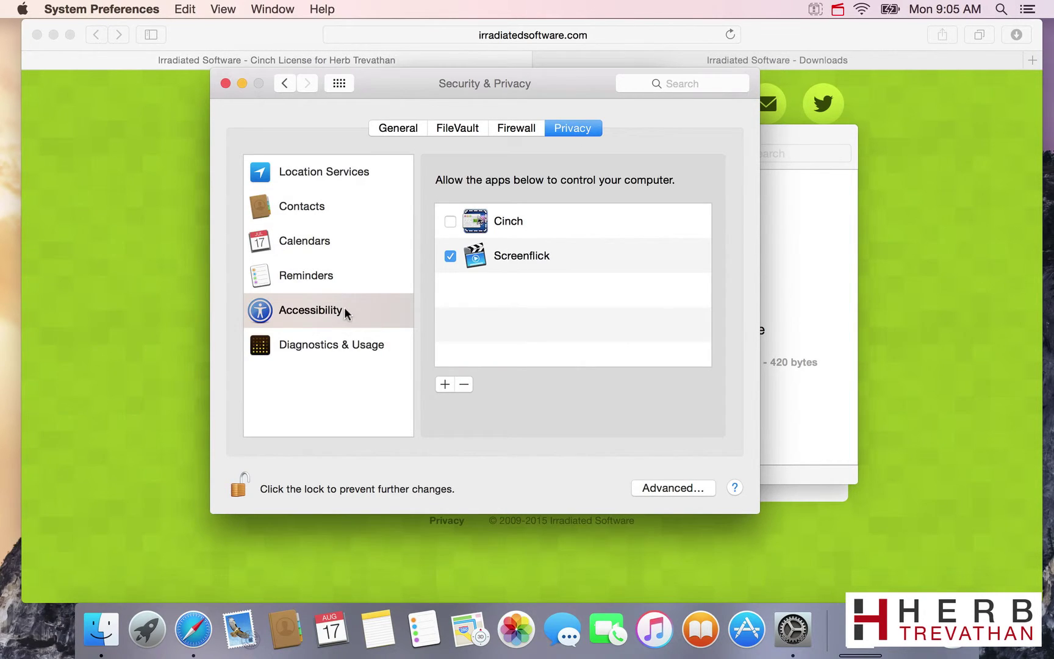
pyautogui.click(343, 174)
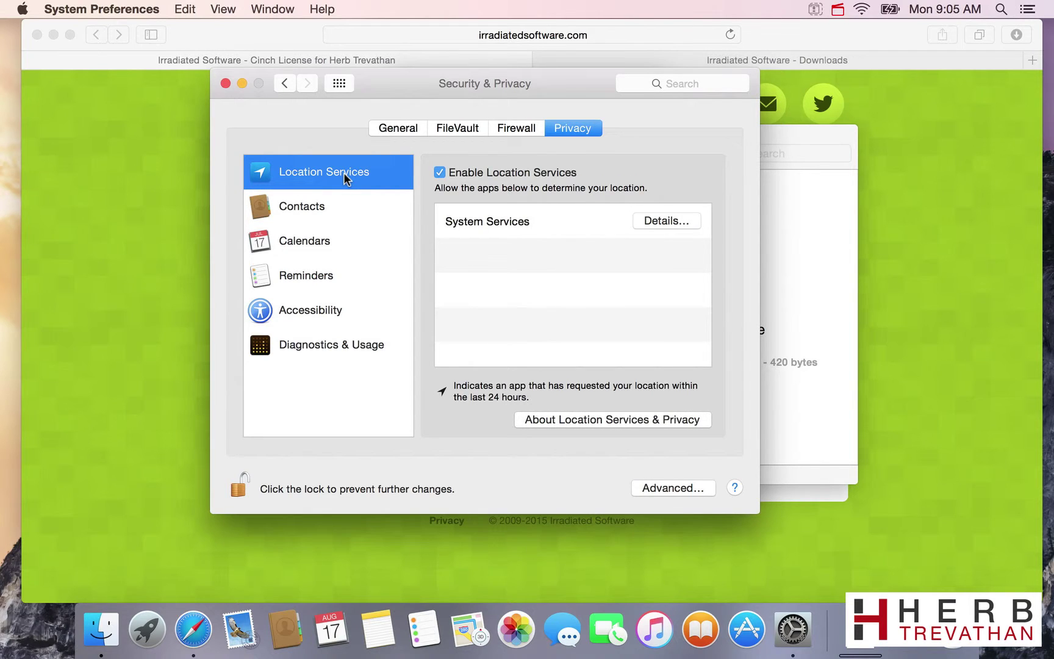
pyautogui.click(296, 310)
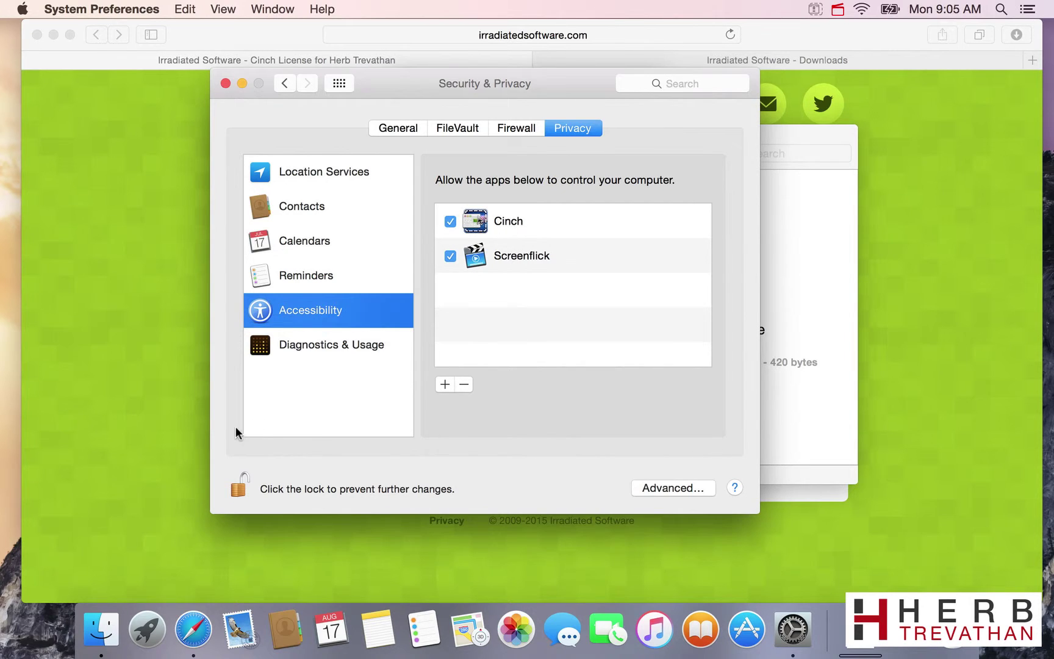
pyautogui.click(239, 489)
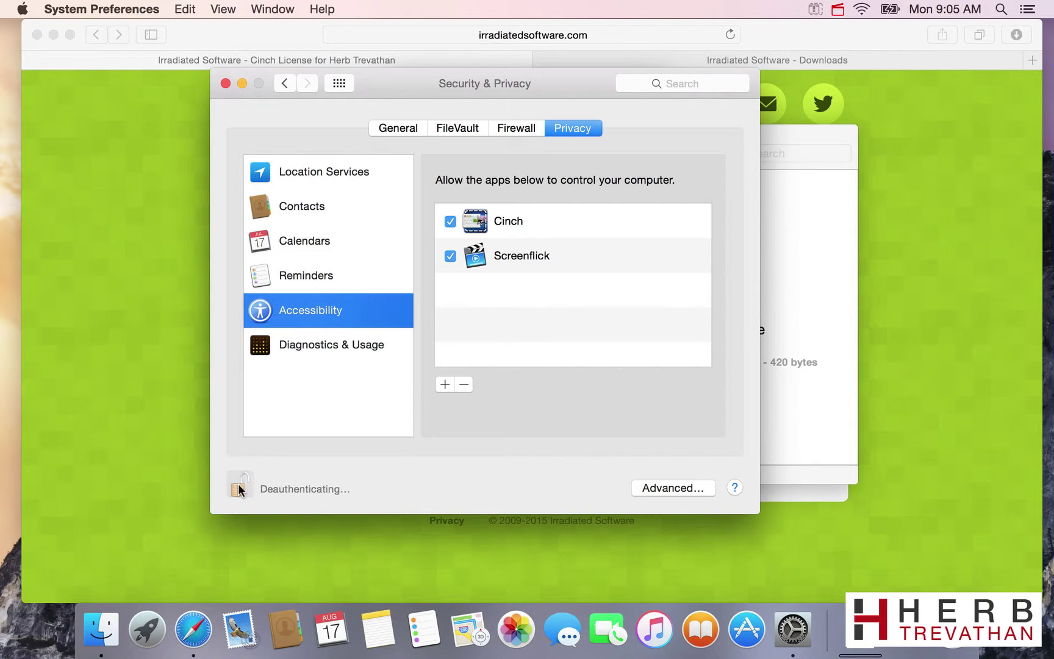
# Close the Security & Privacy and Downloads windows and bring the Cinch Preferences window to the front
pyautogui.click(225, 83)
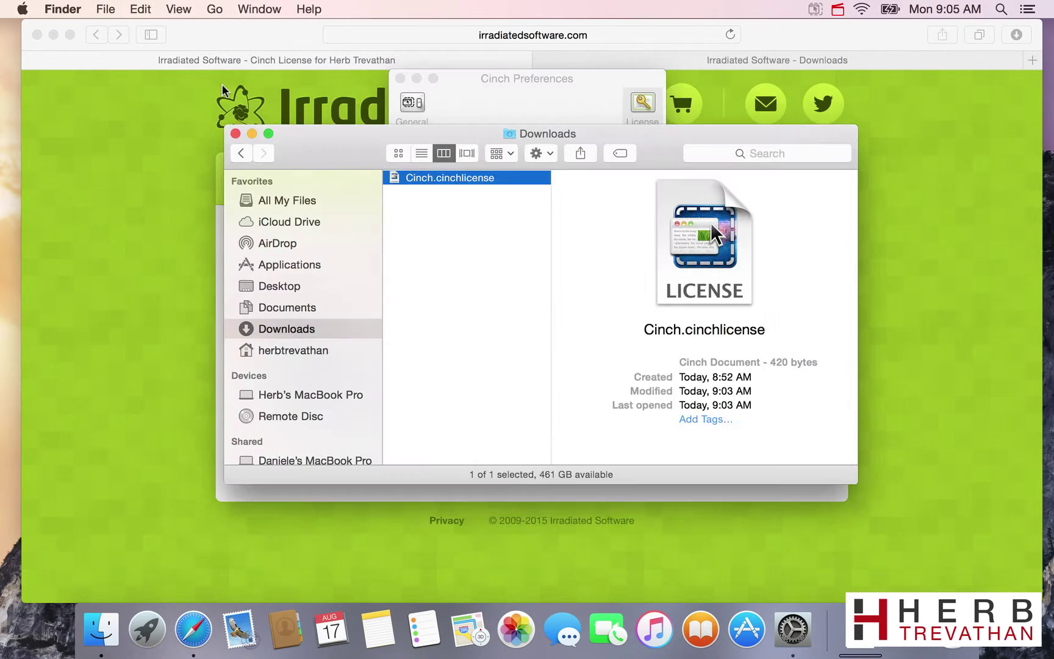
pyautogui.click(236, 134)
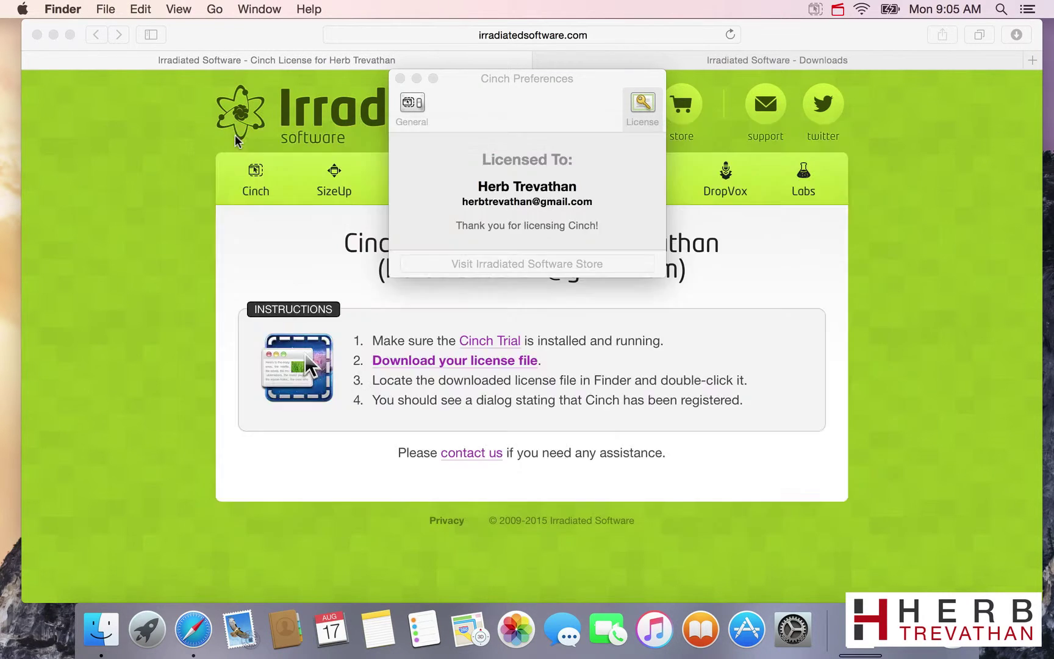
pyautogui.click(490, 114)
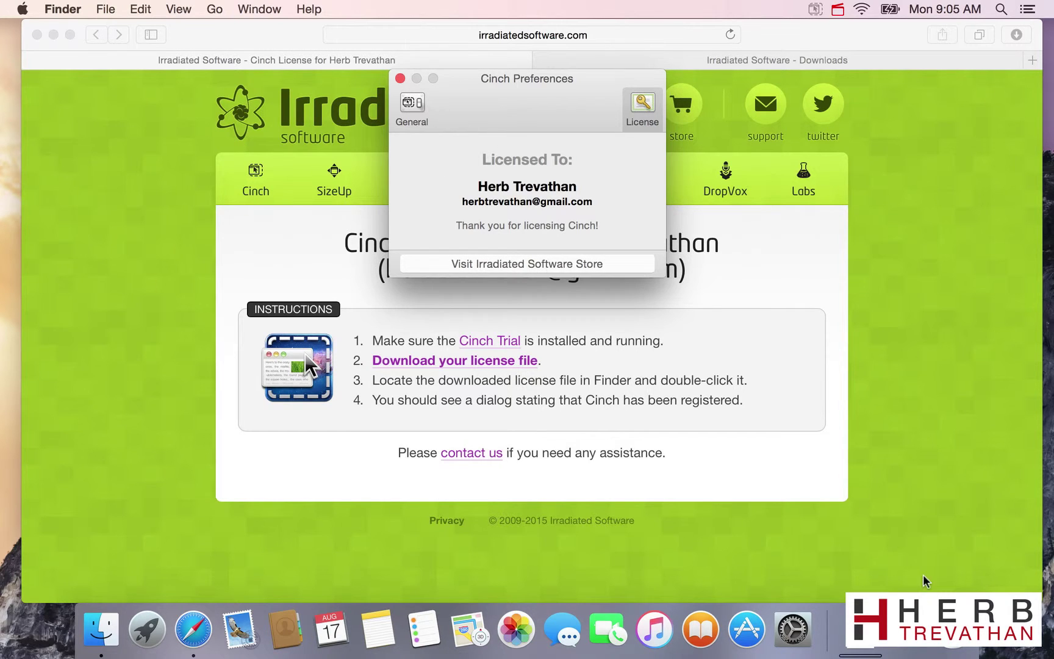
# Complete the Cinch Setup Assistant, keeping automatic start at login, automatic update checks and anonymous profile info enabled
pyautogui.click(872, 653)
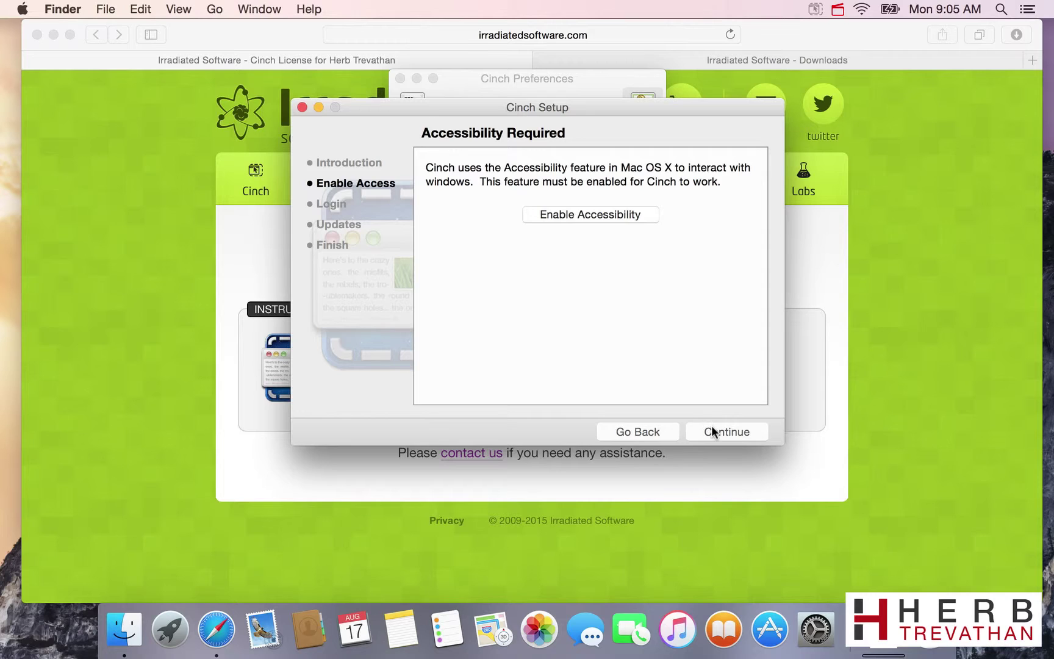
pyautogui.click(712, 427)
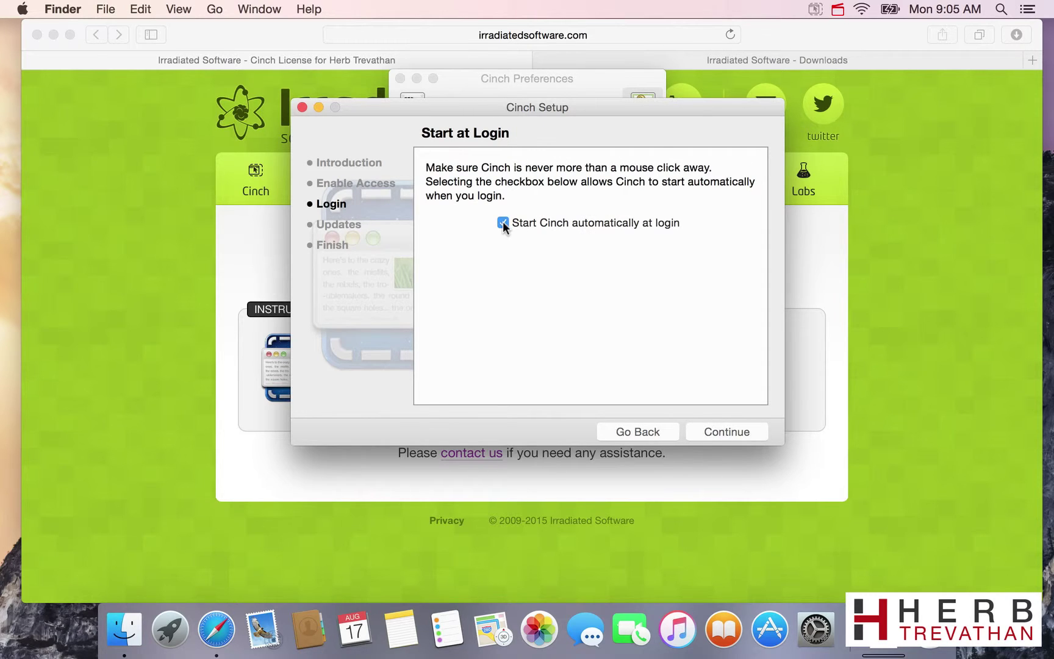
pyautogui.click(731, 432)
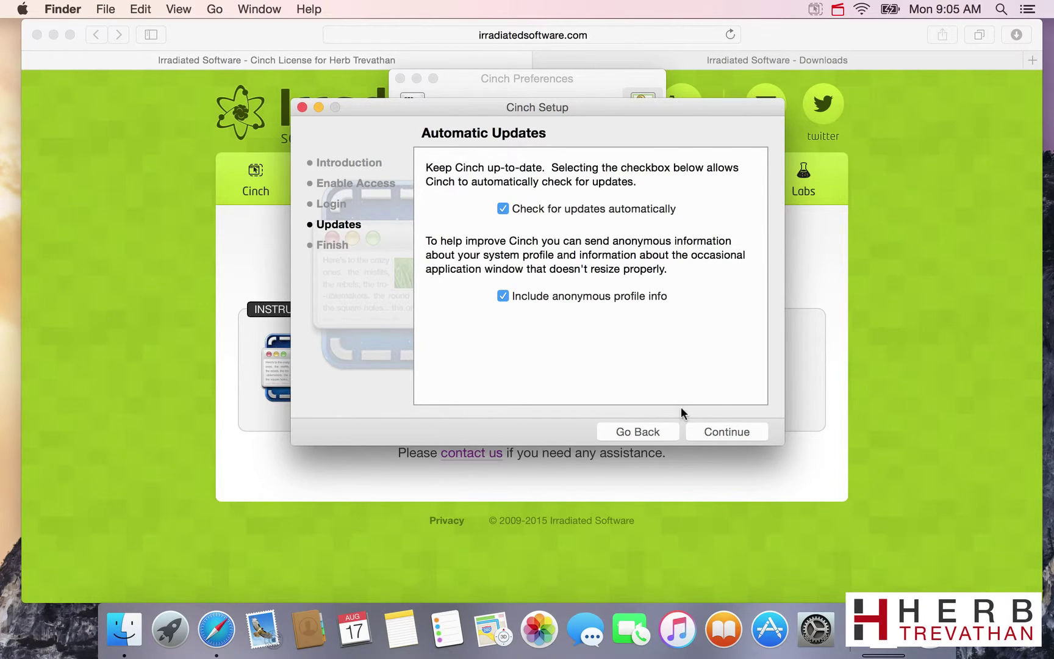
pyautogui.click(709, 431)
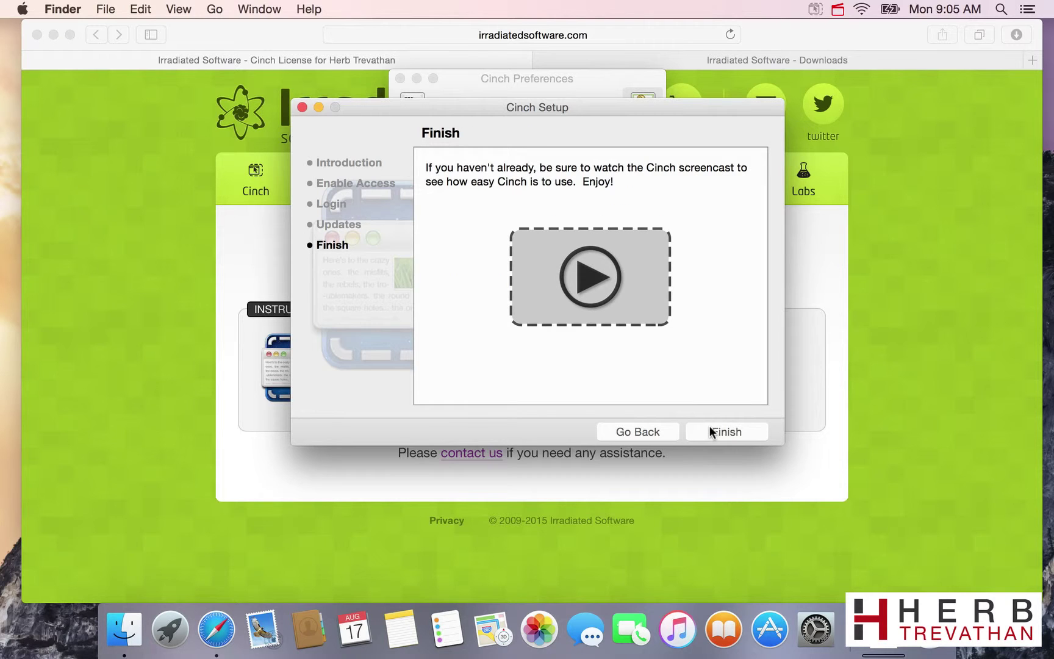
pyautogui.click(706, 432)
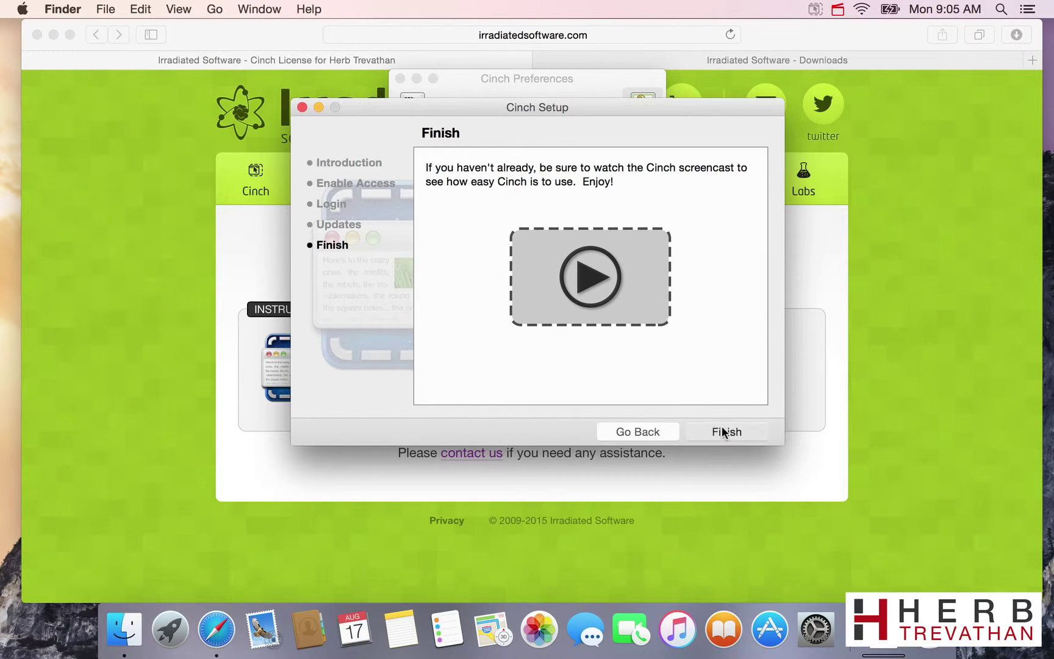
# Review Cinch's General preferences, close the preferences window, and look over the commands Cinch offers in the system menu bar
pyautogui.click(414, 116)
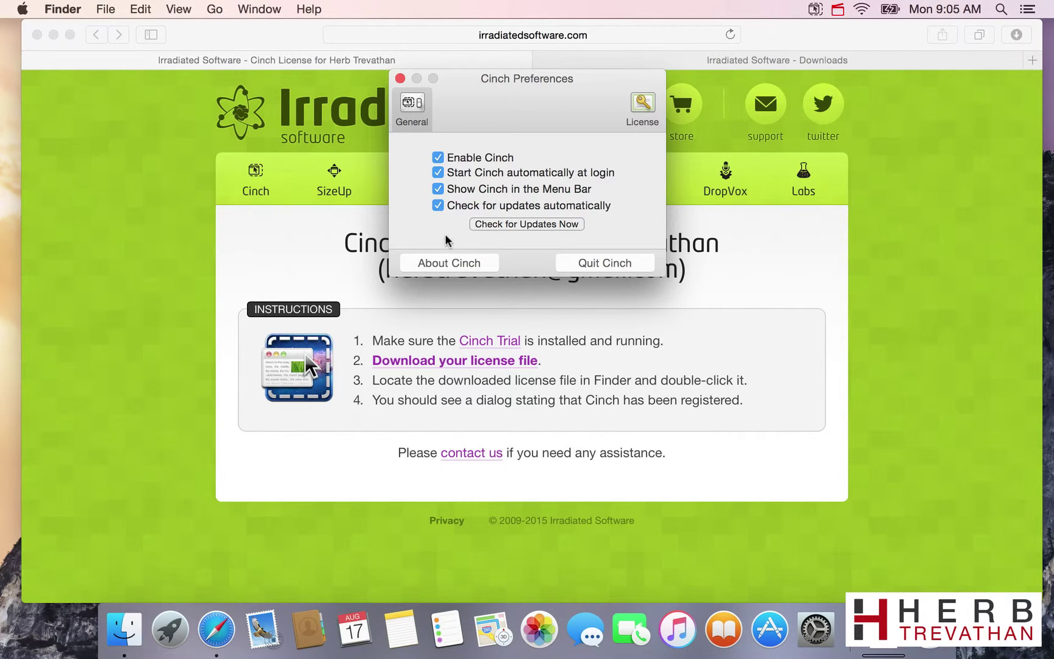
pyautogui.click(401, 79)
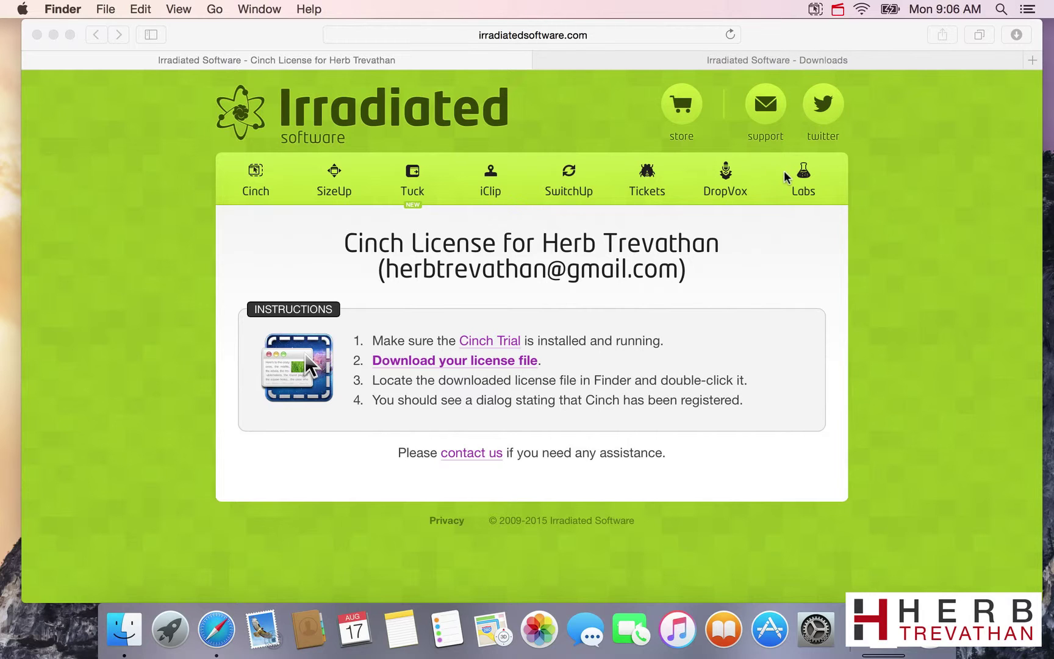
pyautogui.click(815, 11)
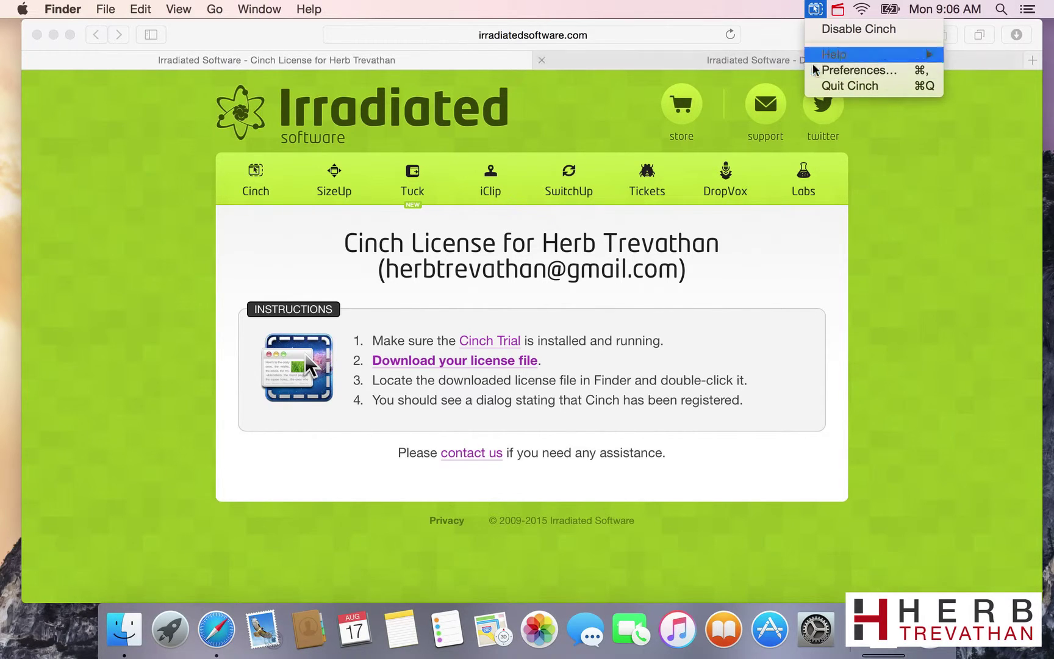
pyautogui.click(777, 41)
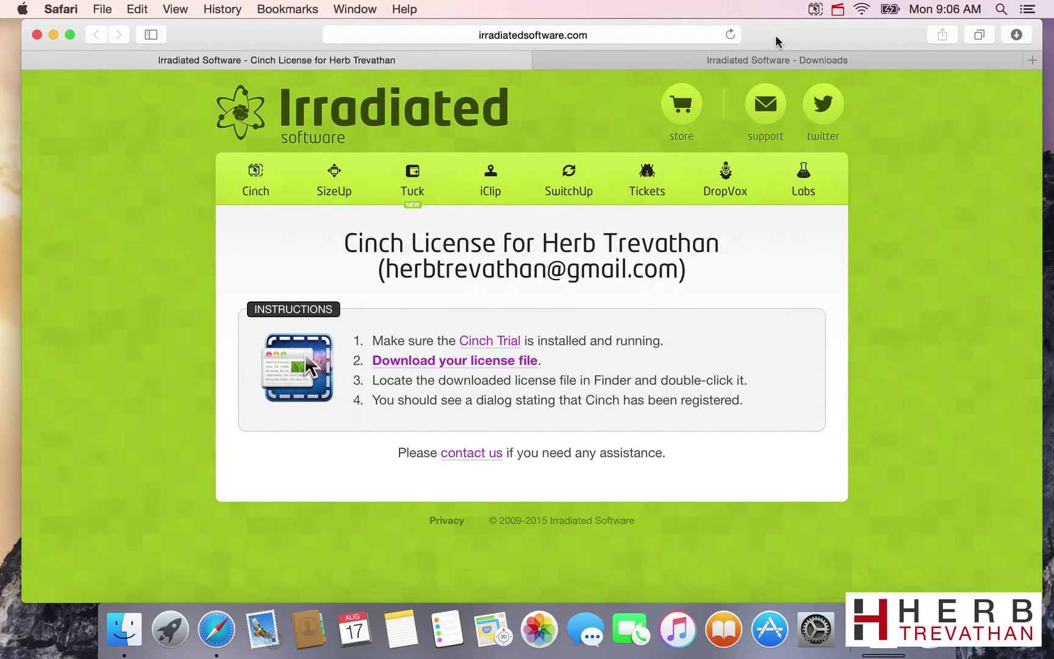
# Snap the Safari window to the right half of the screen, detach its Cinch License tab, and snap that to the left half
pyautogui.moveTo(777, 41); pyautogui.dragTo(754, 77)
pyautogui.moveTo(724, 74); pyautogui.dragTo(1052, 108)
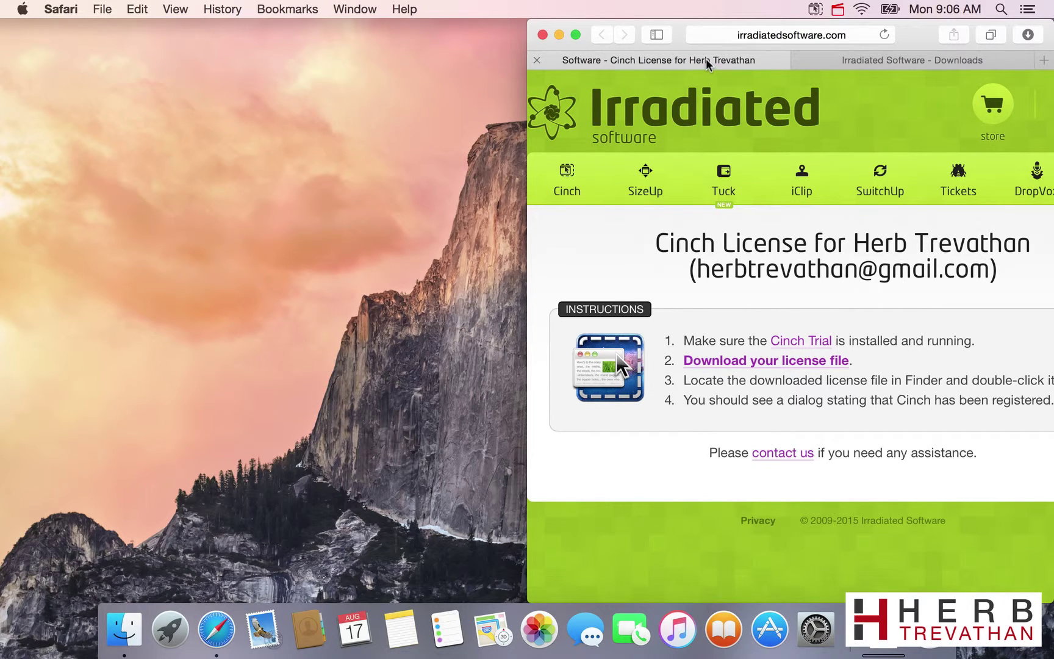
pyautogui.moveTo(705, 58); pyautogui.dragTo(697, 104)
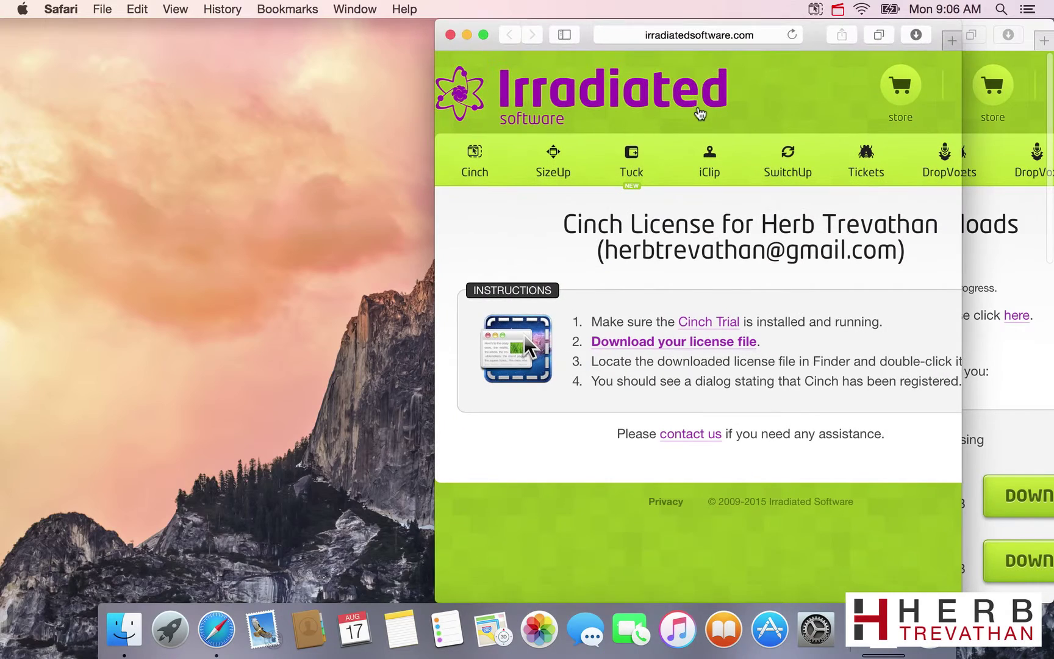
pyautogui.moveTo(812, 38); pyautogui.dragTo(3, 78)
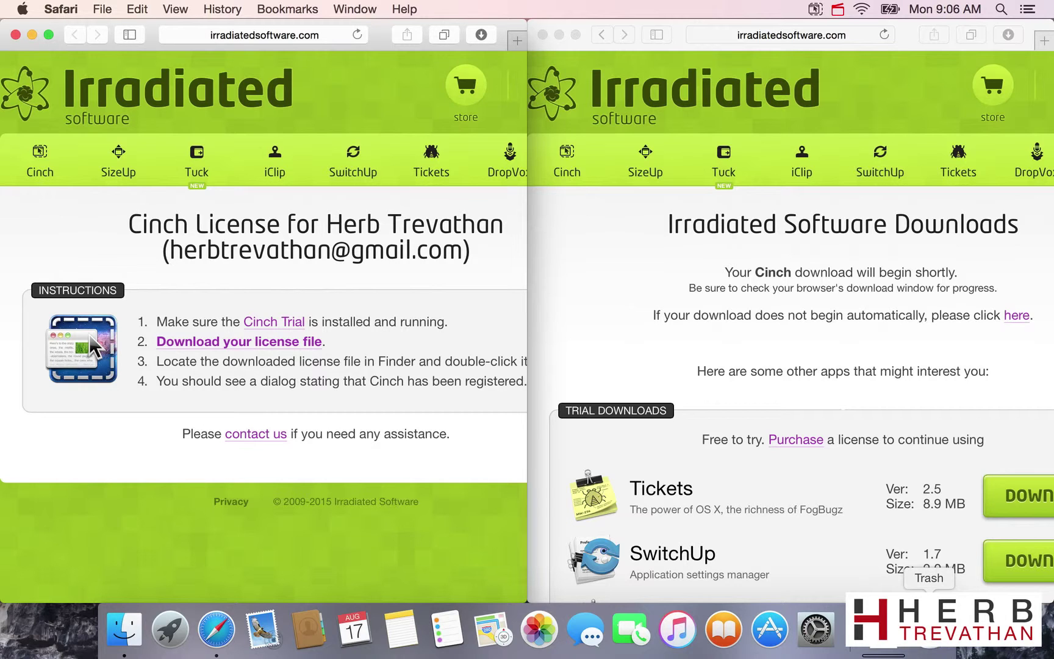
# Empty the Mac's Trash and confirm permanently erasing its items with Secure Empty Trash
pyautogui.rightClick(930, 628)
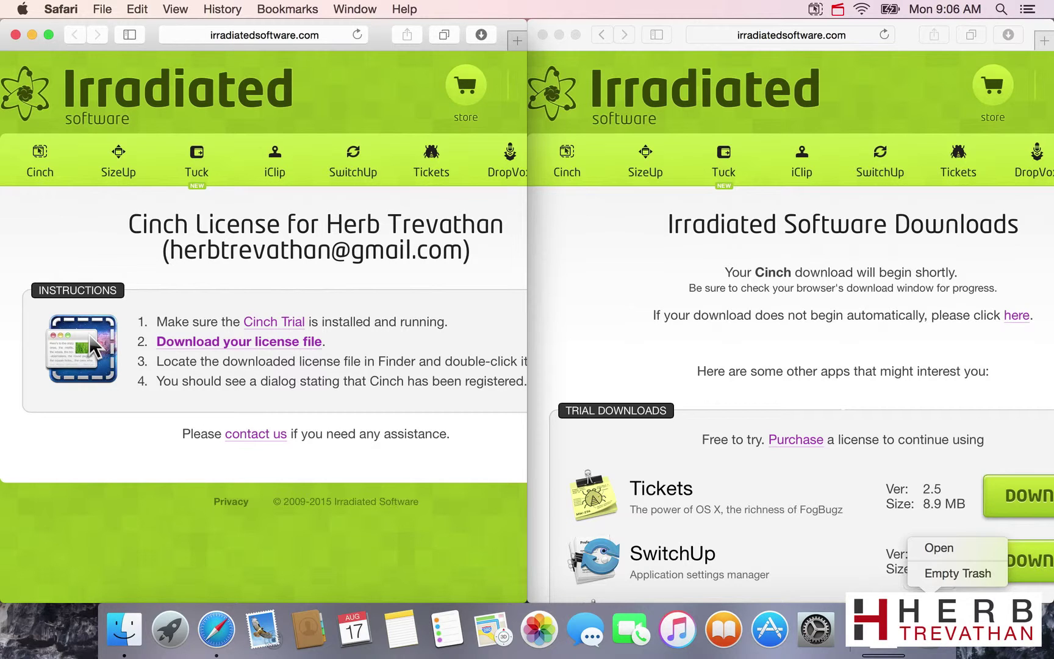
pyautogui.click(949, 574)
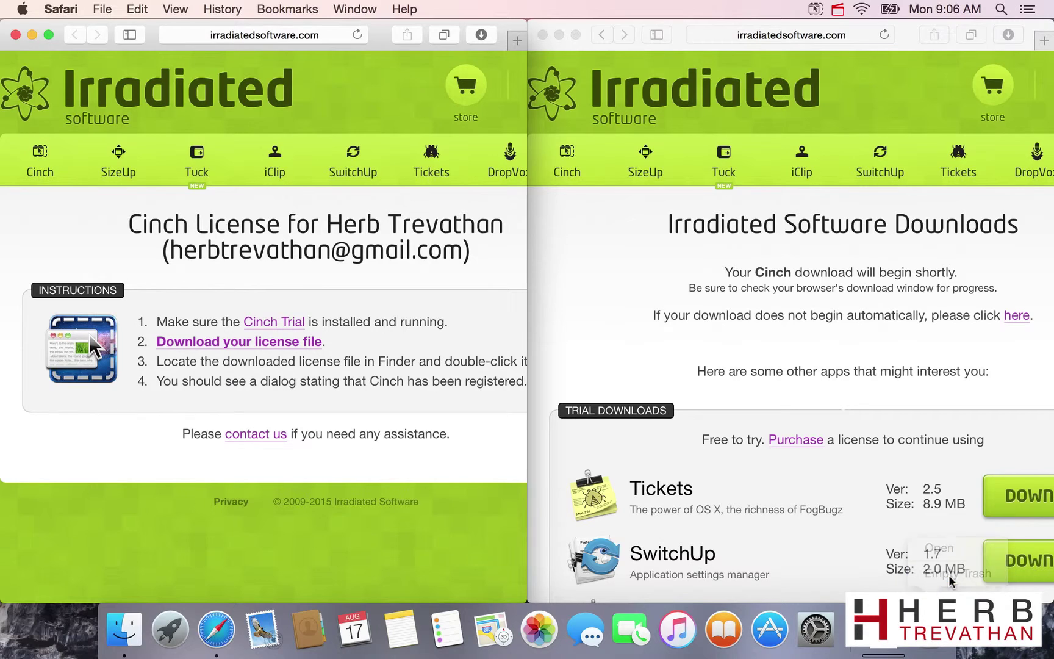
pyautogui.click(617, 258)
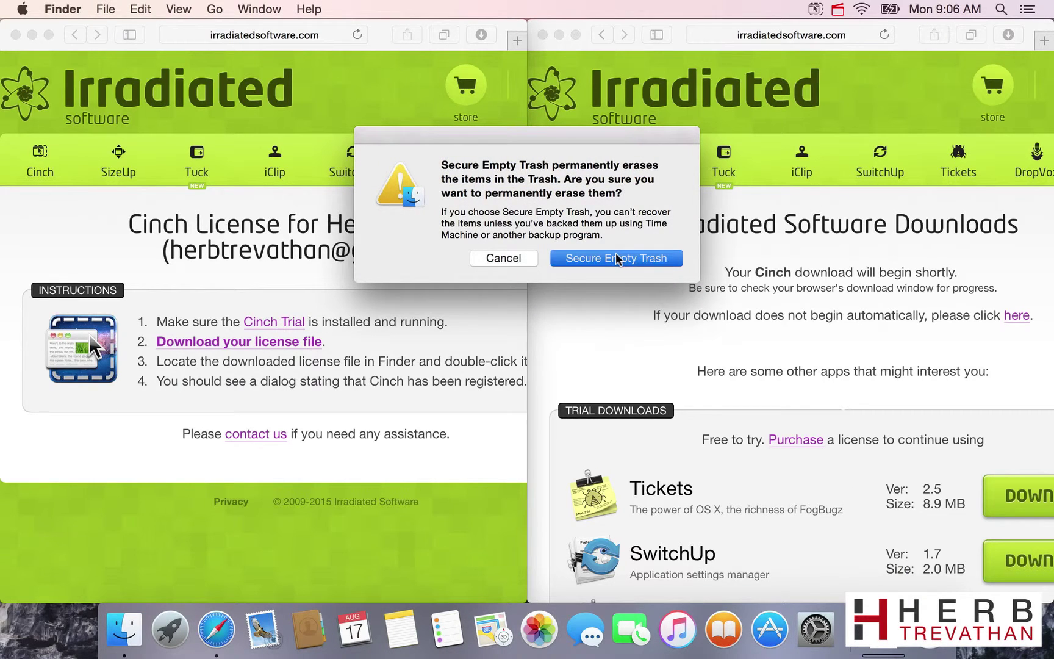